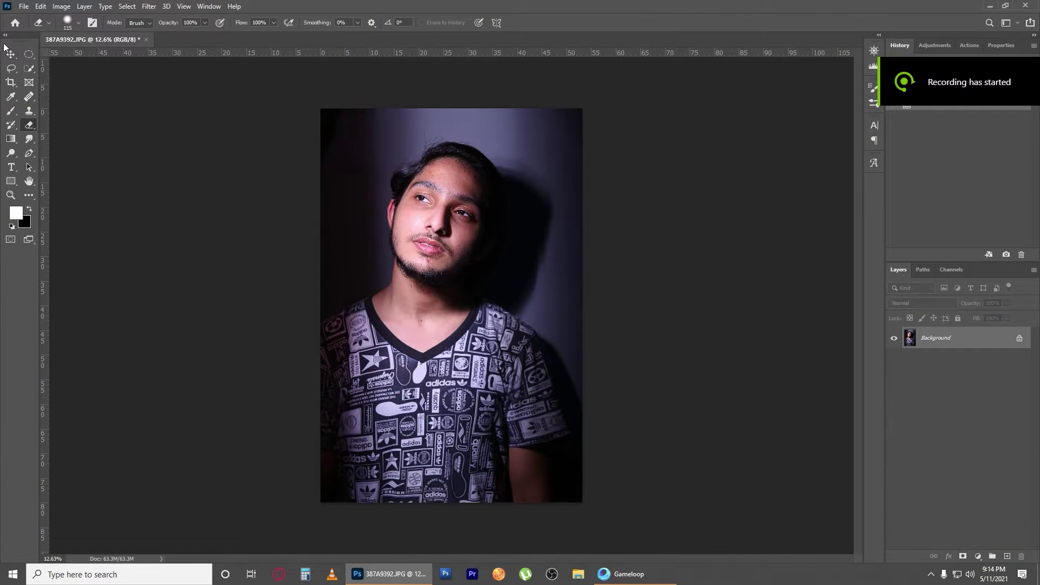
Duplicate the portrait and enlarge the copy to about 134%, shifting it up and left.
click(5, 36)
click(11, 54)
key(ctrl+j)
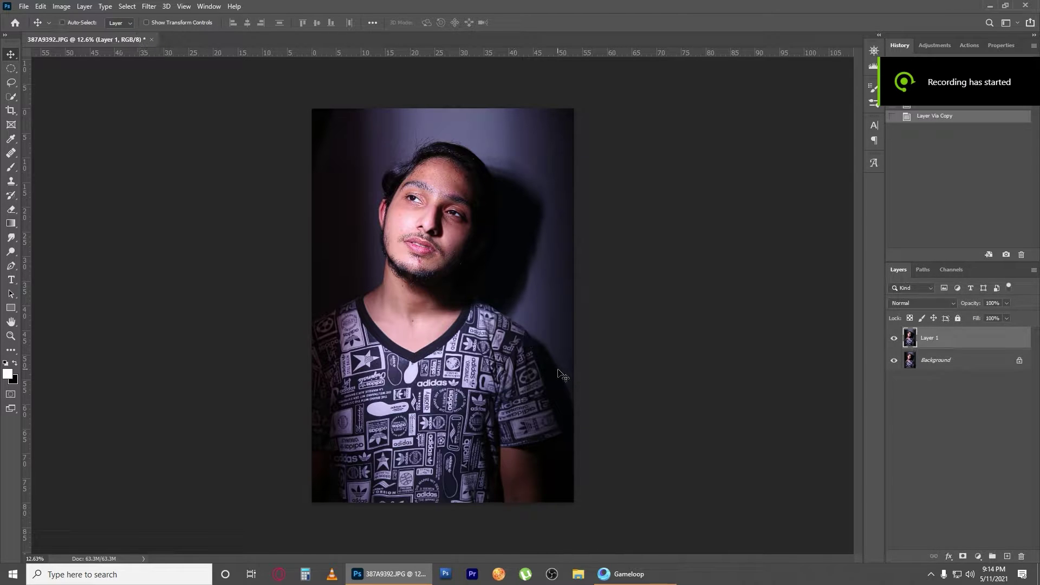
key(ctrl+t)
mouse_move(575, 502)
mouse_down()
mouse_move(679, 560)
mouse_move(664, 552)
mouse_up()
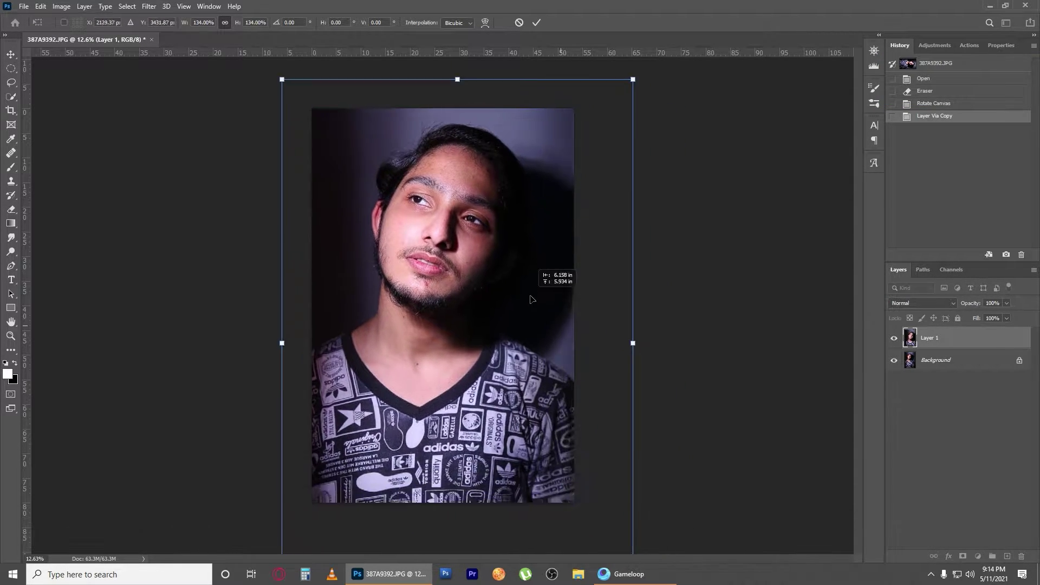
drag(570, 325, 535, 296)
Commit the enlargement and merge all visible layers into one.
key(Return)
key(ctrl+shift+e)
key(ctrl+plus)
scroll(450, 185, up, 3)
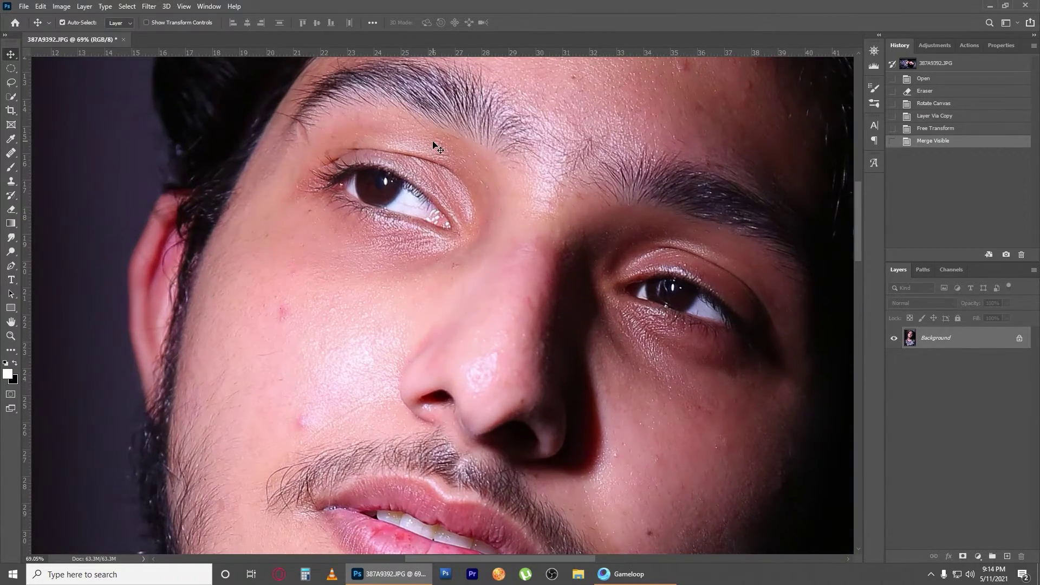
scroll(438, 149, up, 2)
Heal the small spots on the left and right cheeks with the Healing Brush.
key(j)
click(364, 315)
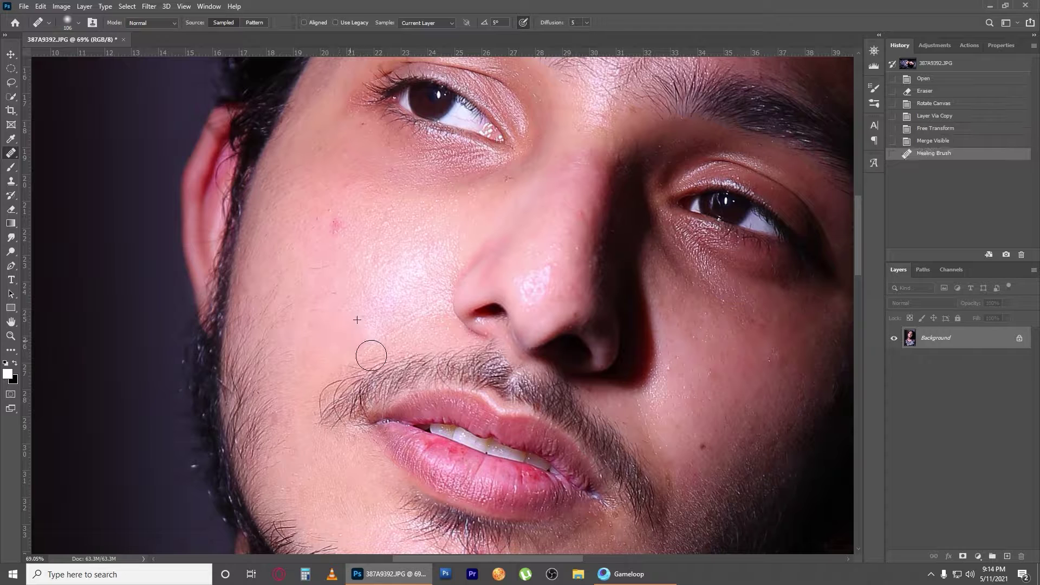
click(366, 351)
click(355, 235)
click(350, 246)
click(338, 280)
click(343, 301)
click(350, 320)
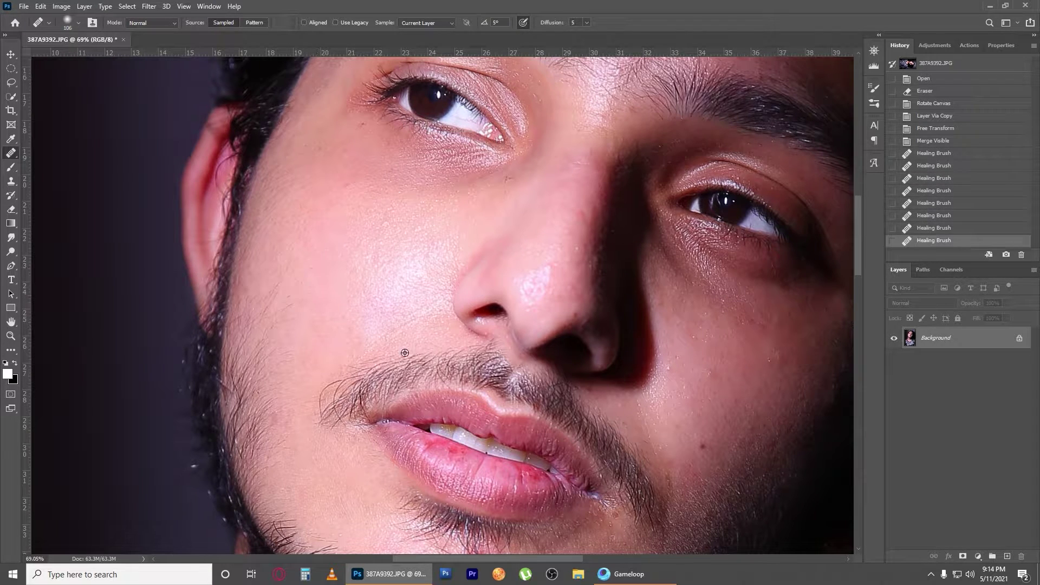
click(715, 459)
click(755, 410)
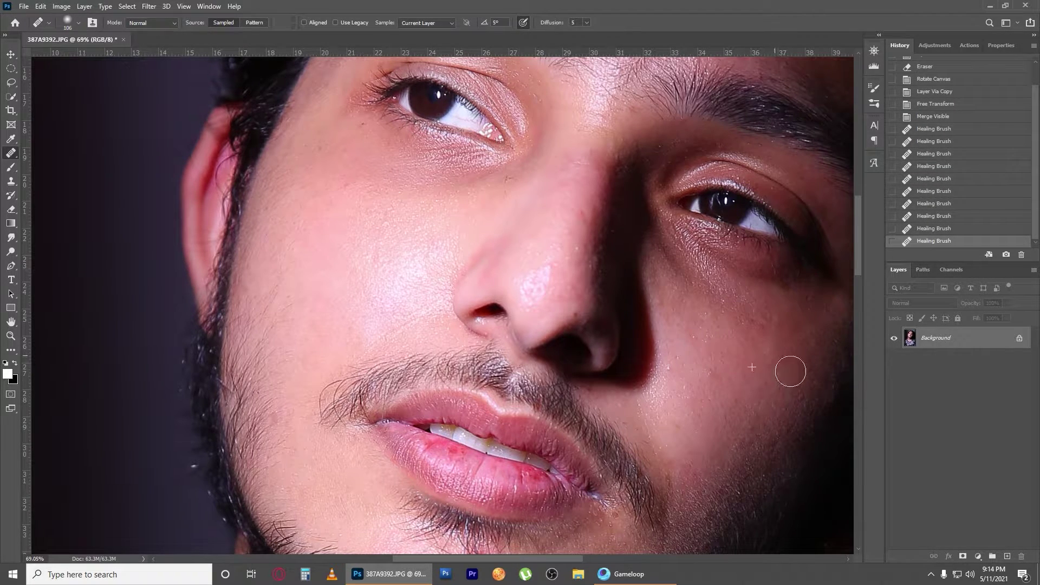
click(768, 380)
click(725, 392)
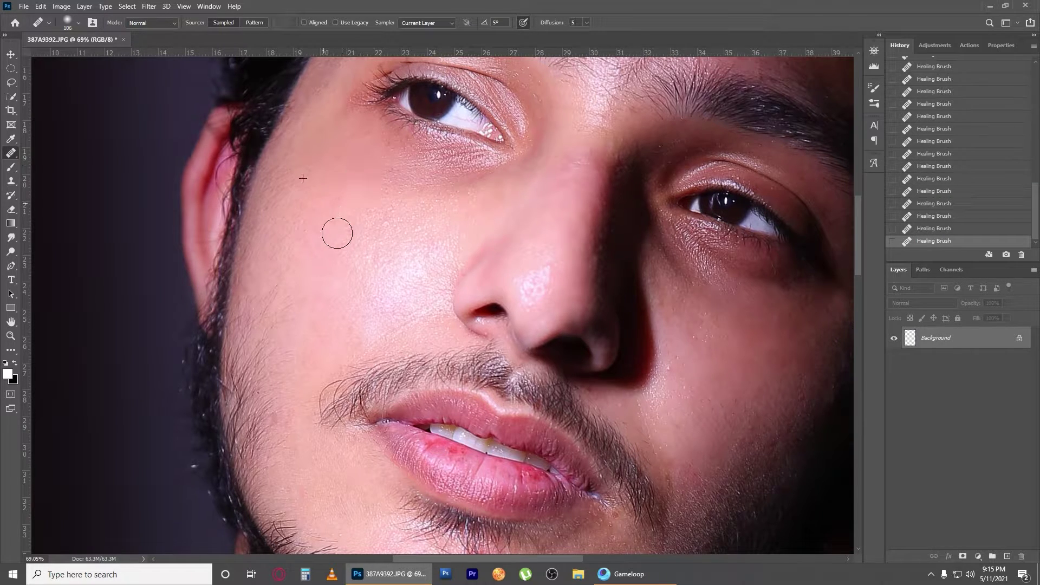
scroll(336, 238, down, 5)
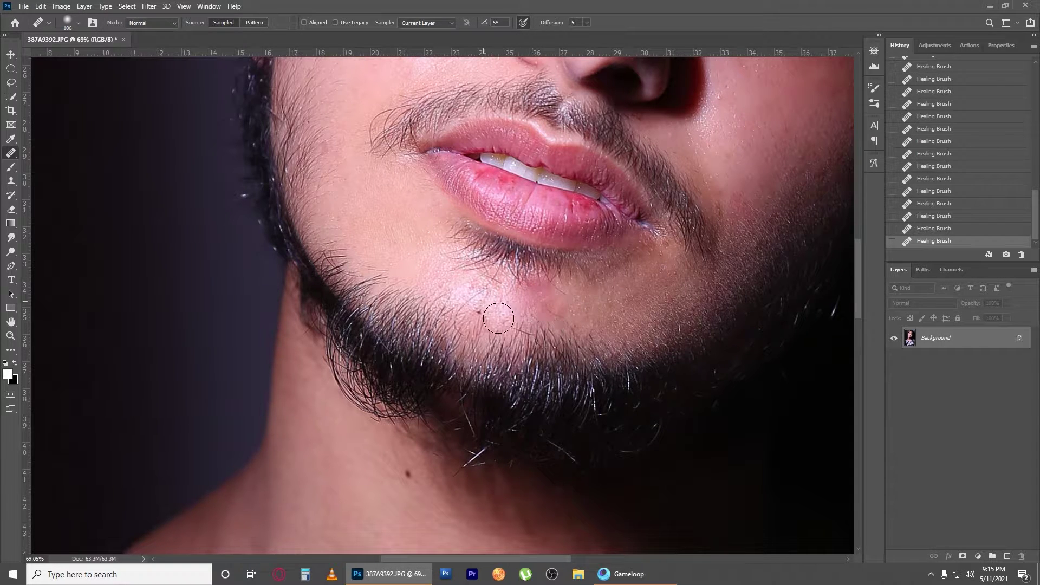
scroll(423, 490, down, 3)
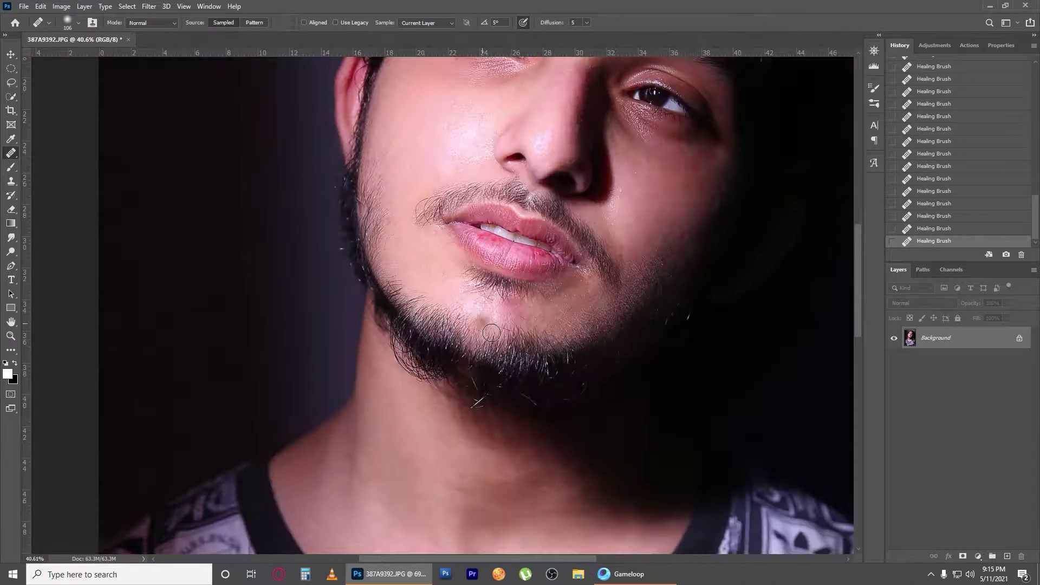
scroll(564, 48, down, 3)
scroll(585, 81, up, 5)
Heal the red and dark blemishes across the forehead and near the right eyebrow.
drag(585, 163, 435, 524)
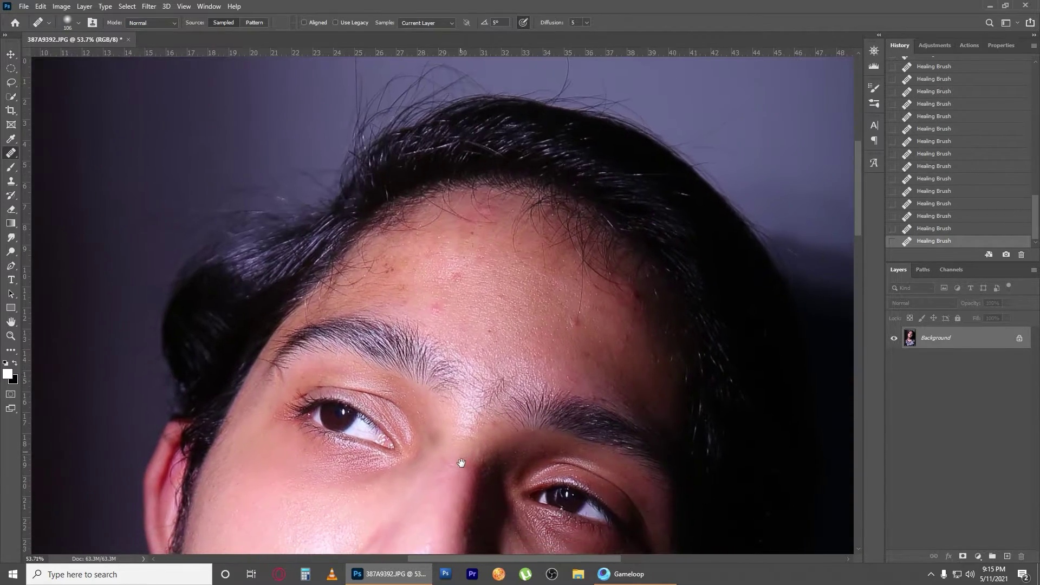
scroll(435, 488, up, 3)
scroll(446, 276, up, 3)
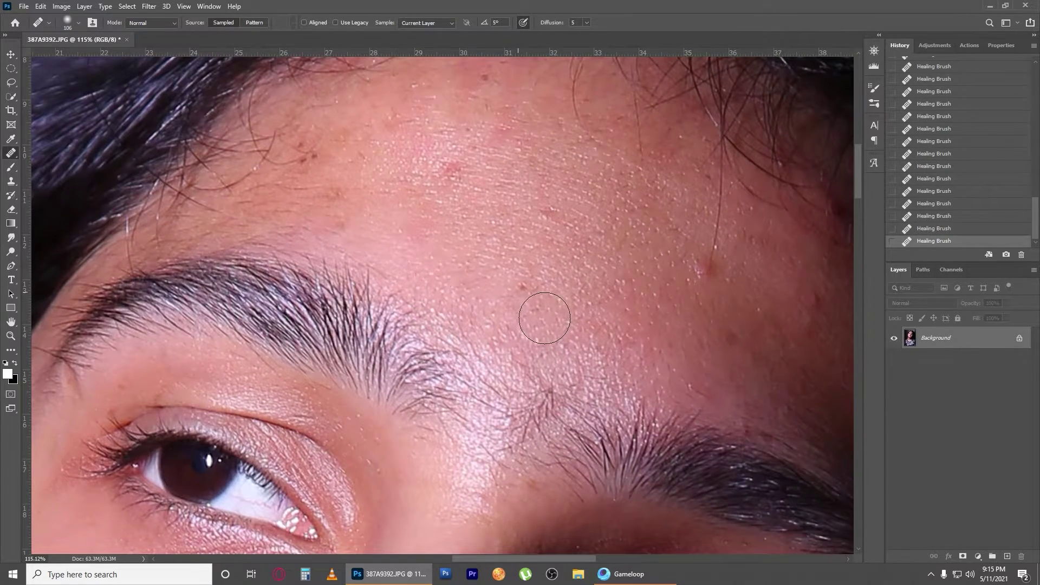
drag(452, 171, 508, 160)
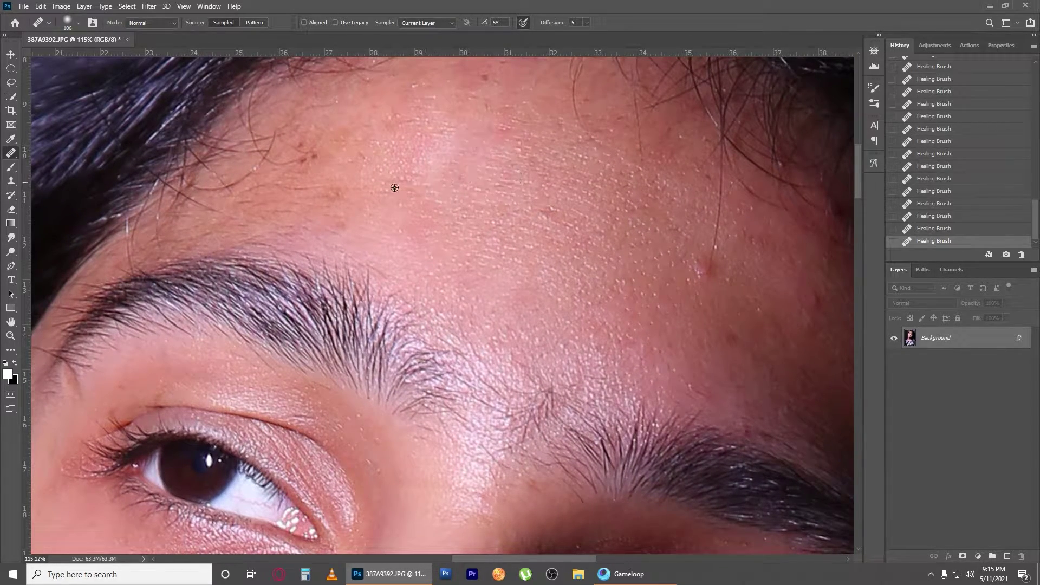
drag(350, 223, 347, 221)
drag(321, 167, 303, 158)
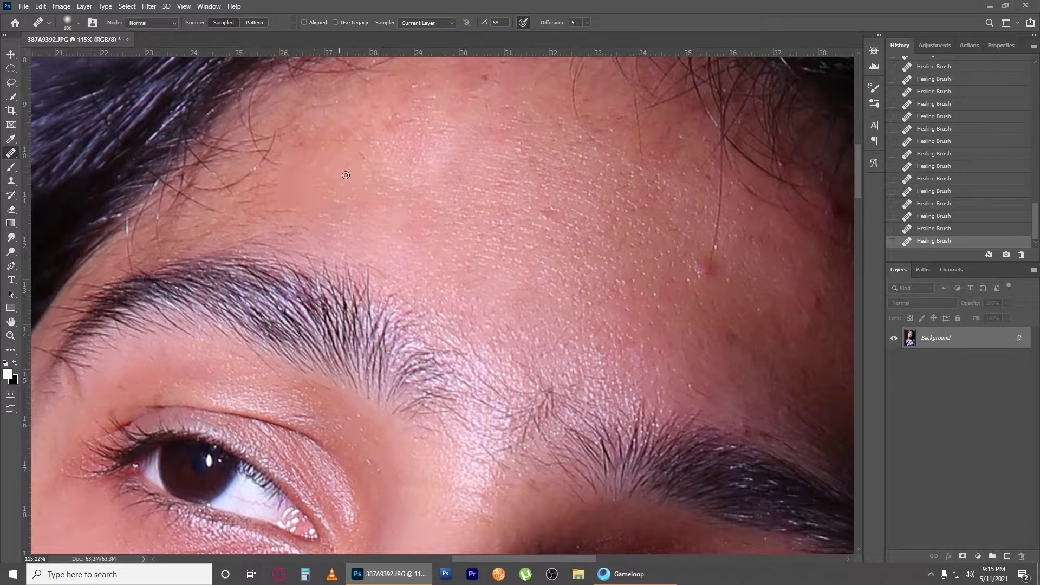
drag(520, 110, 531, 103)
drag(739, 331, 651, 328)
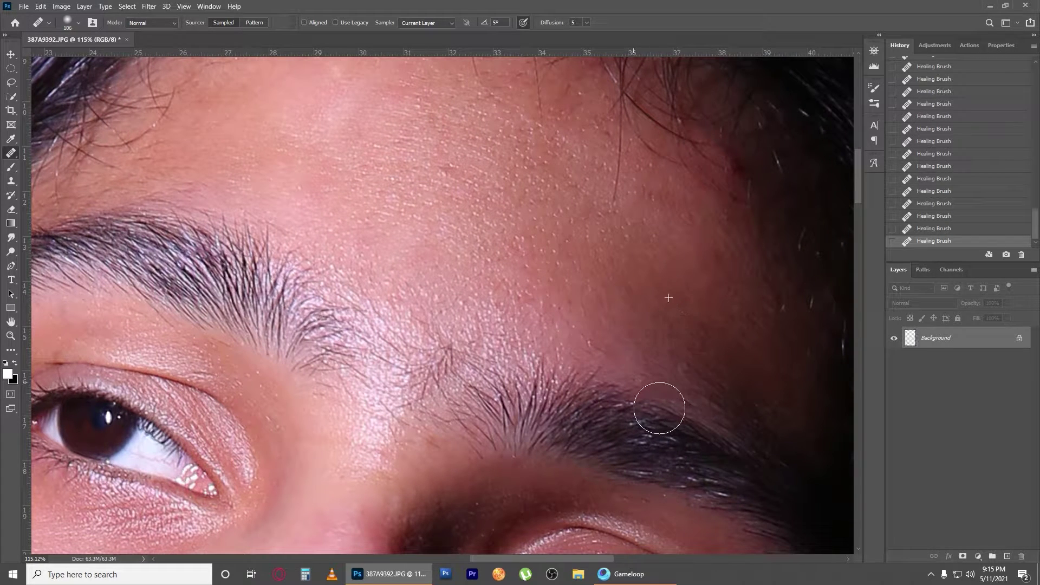
drag(682, 407, 654, 406)
drag(687, 224, 651, 221)
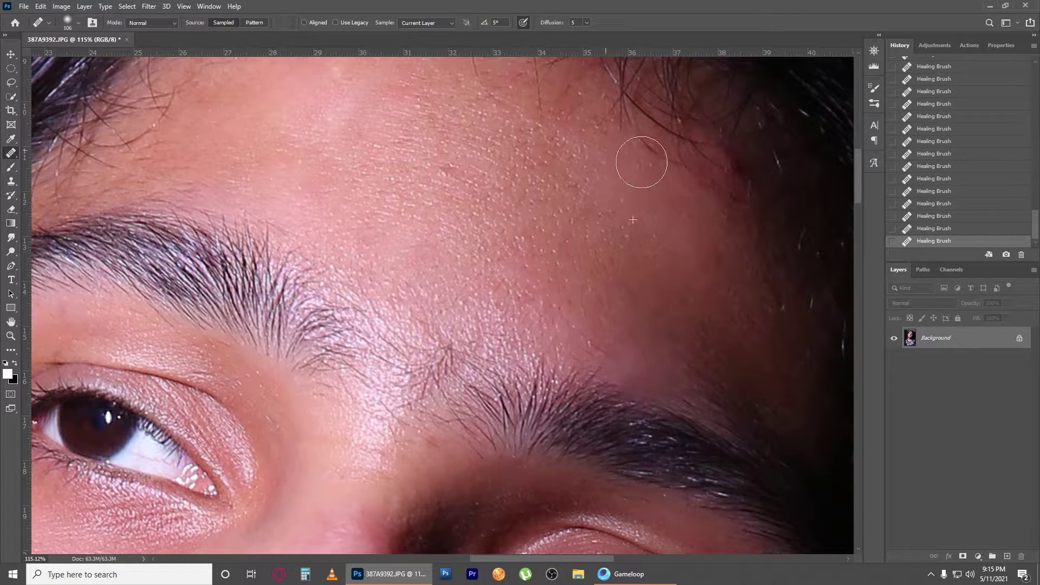
scroll(642, 157, down, 10)
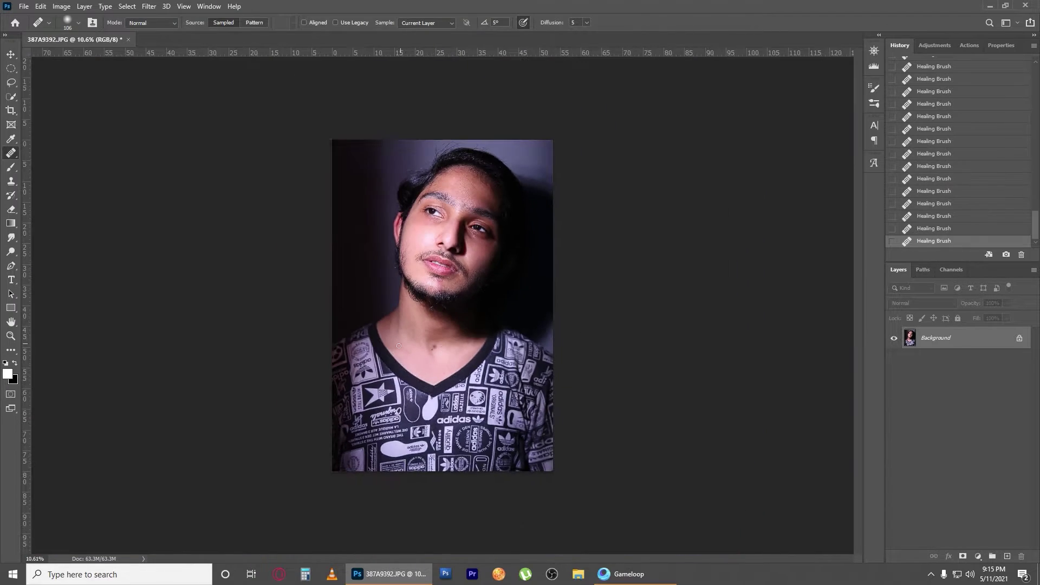
scroll(398, 345, up, 8)
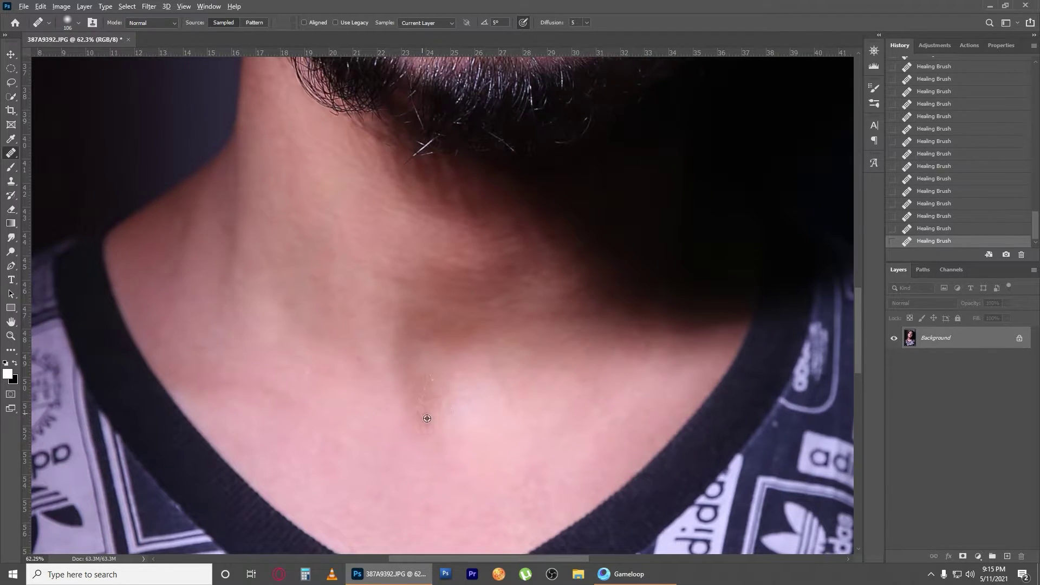
scroll(452, 388, down, 8)
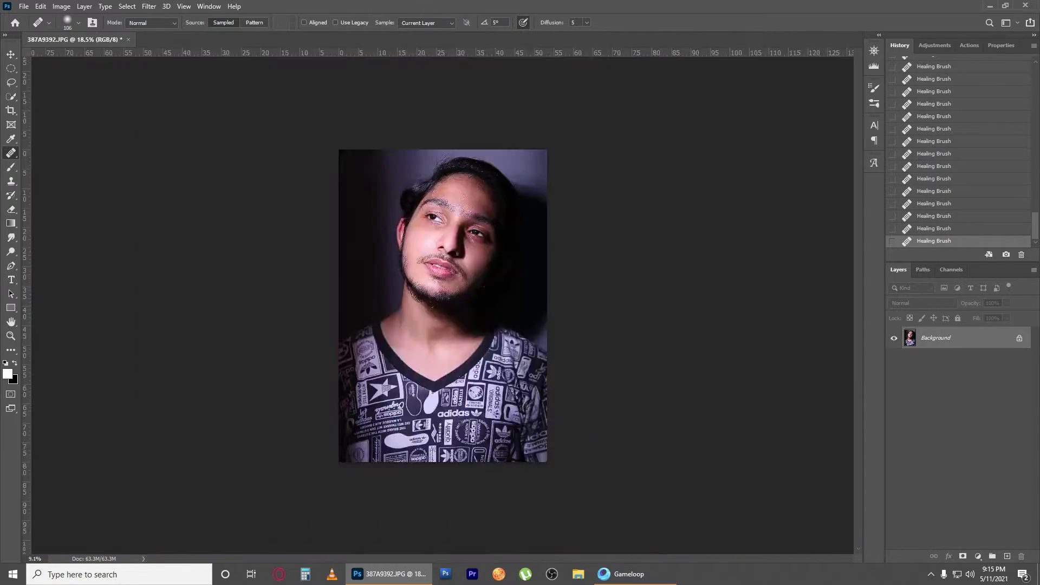
scroll(422, 350, up, 2)
scroll(423, 350, up, 2)
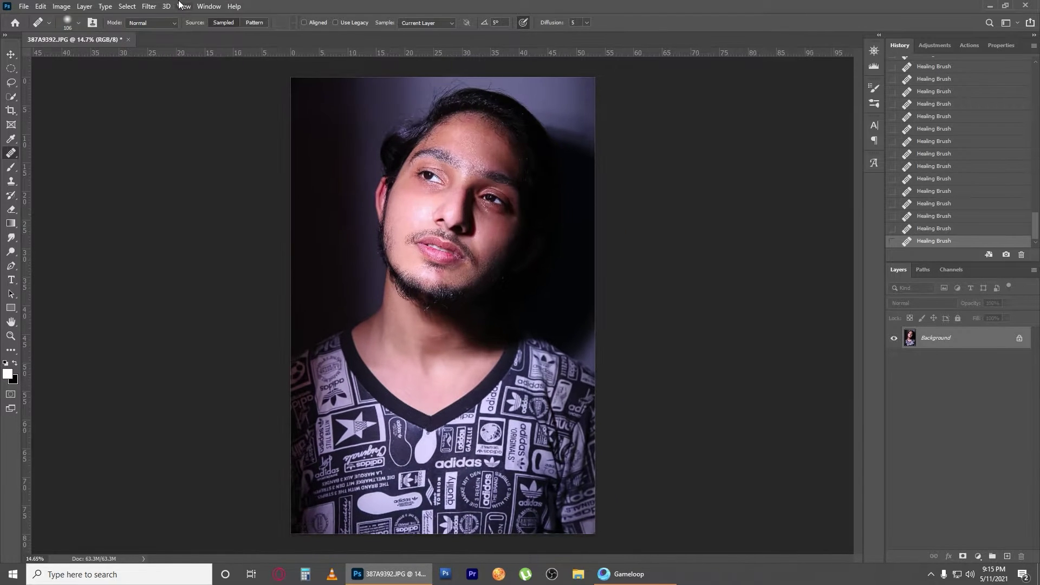
Apply Portraiture skin smoothing using skin tones sampled from the face.
click(149, 7)
click(305, 254)
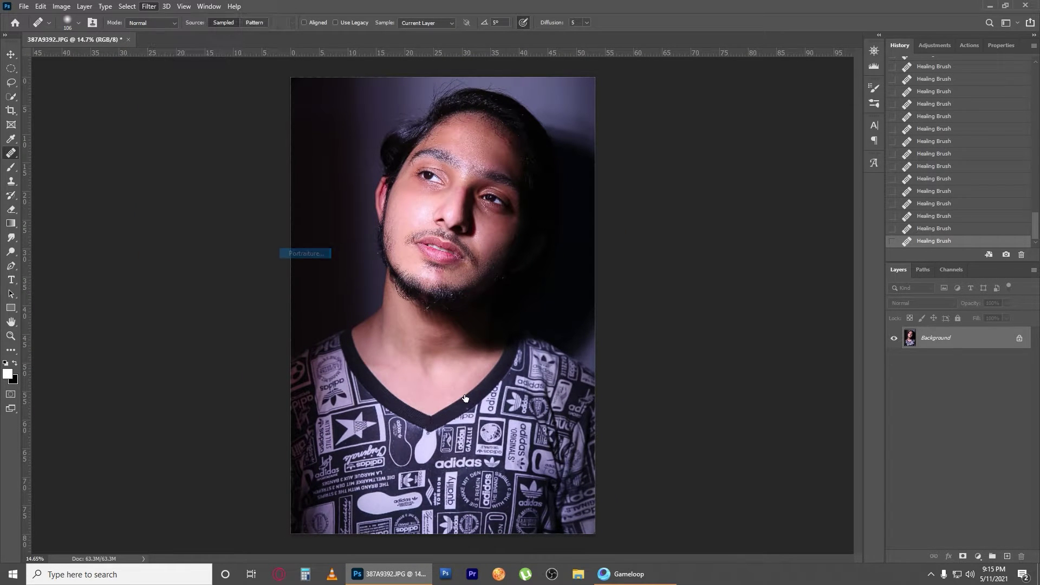
click(560, 477)
mouse_move(537, 309)
mouse_down()
mouse_move(536, 244)
mouse_move(604, 358)
mouse_up()
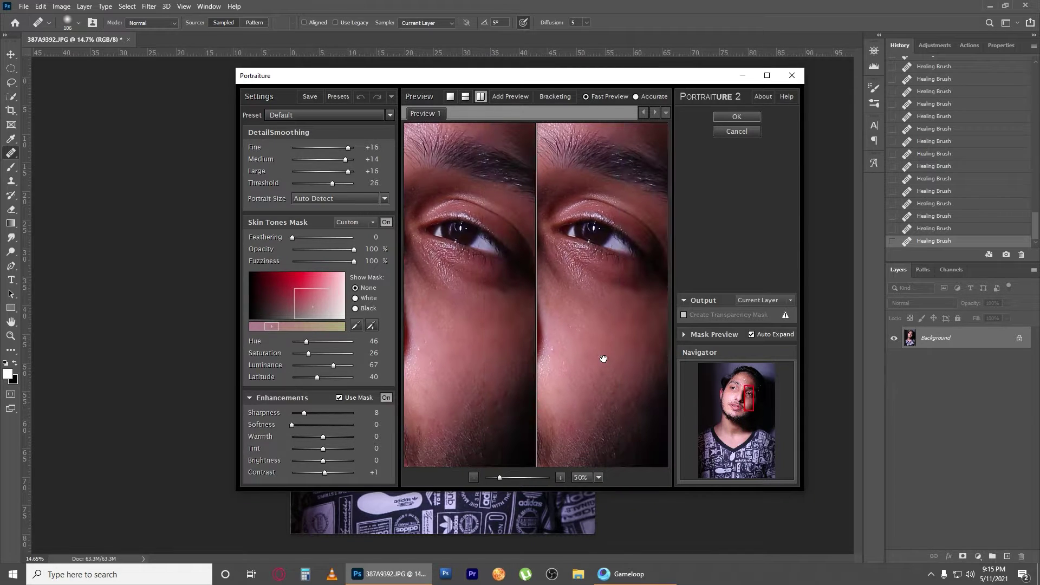
click(356, 326)
click(601, 342)
mouse_move(602, 317)
mouse_down()
mouse_move(578, 235)
mouse_move(608, 292)
mouse_up()
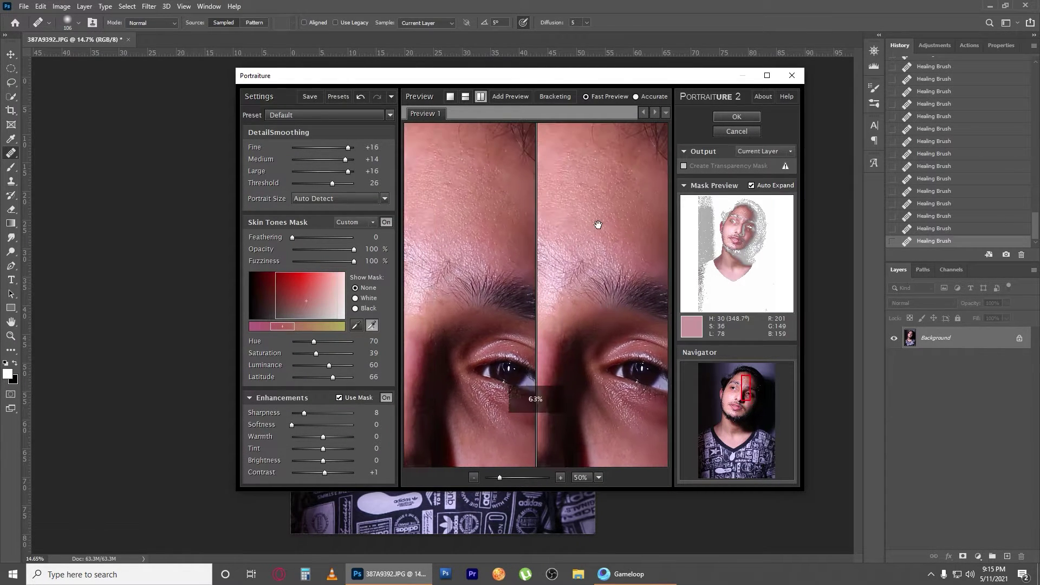
click(731, 118)
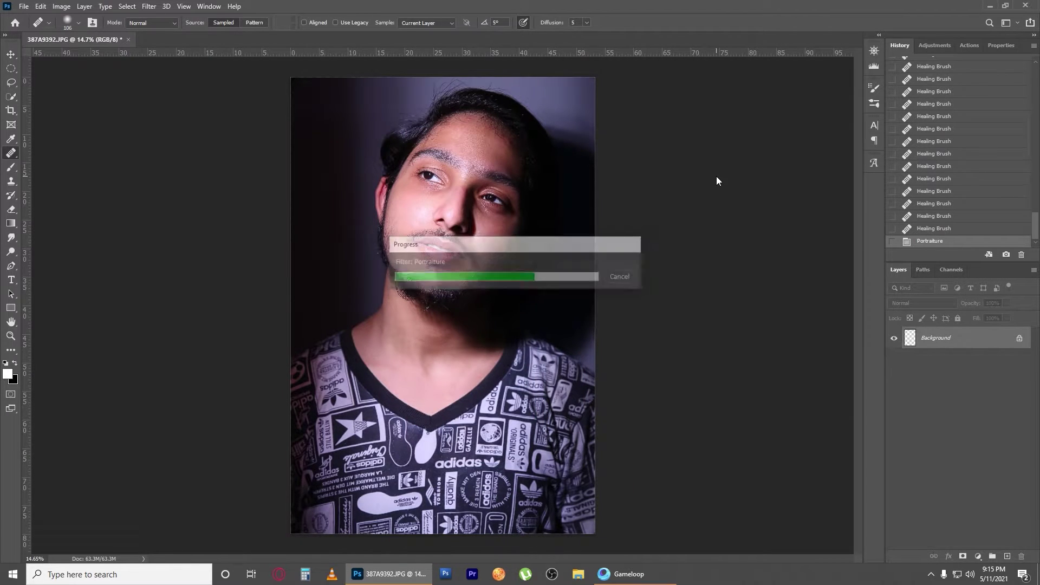
Launch the Camera Raw Filter on the portrait and show its settings options.
click(148, 6)
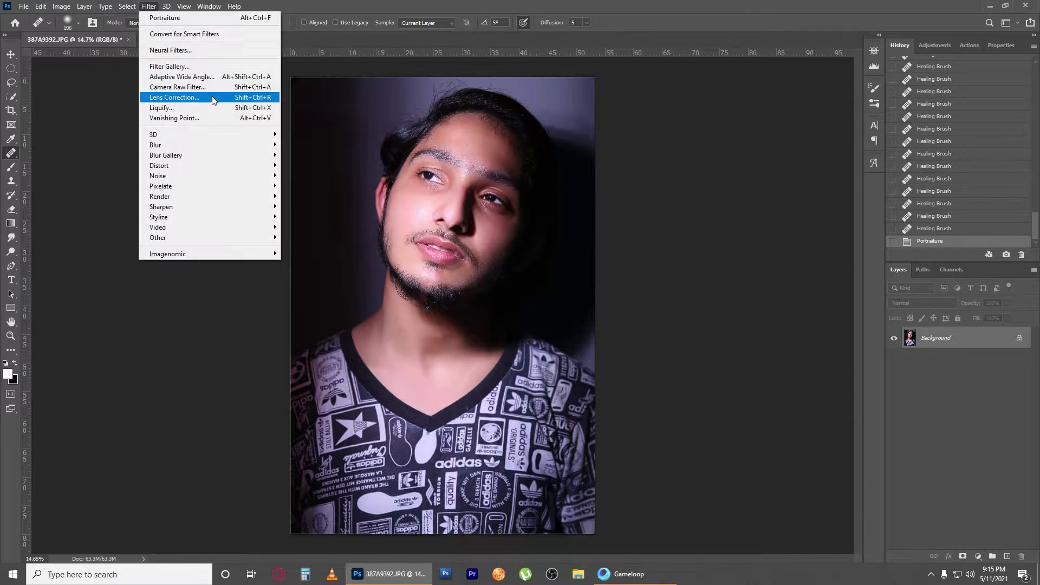
click(216, 96)
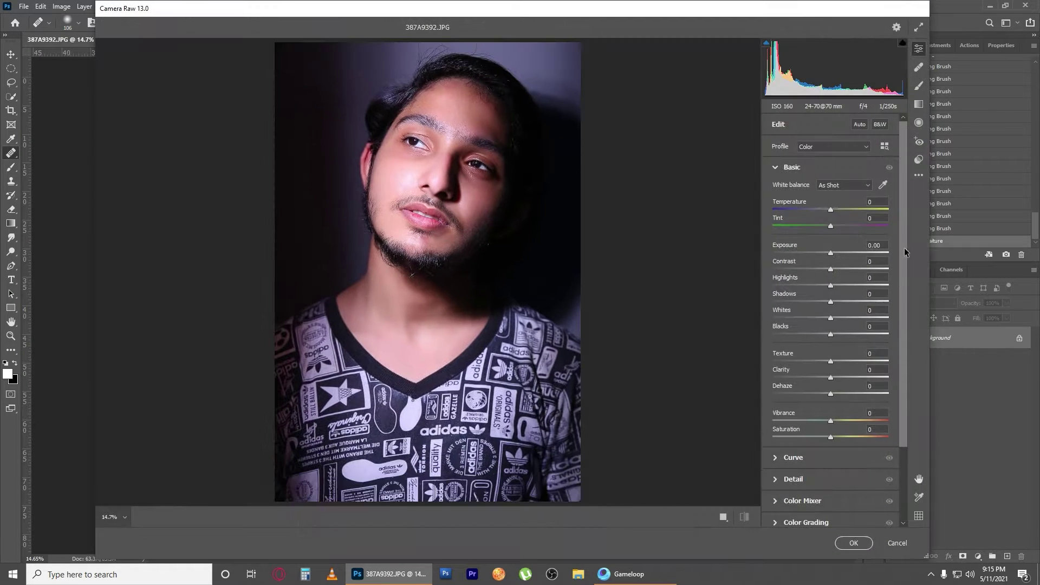
click(919, 177)
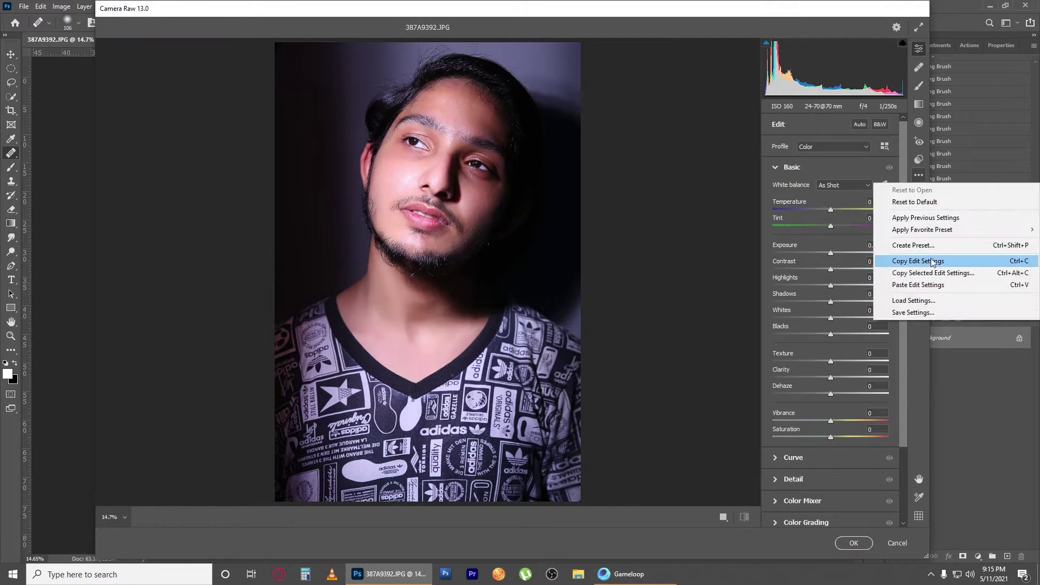
Apply the B&W Flat preset, then lower contrast and darken shadows in Basic.
click(922, 177)
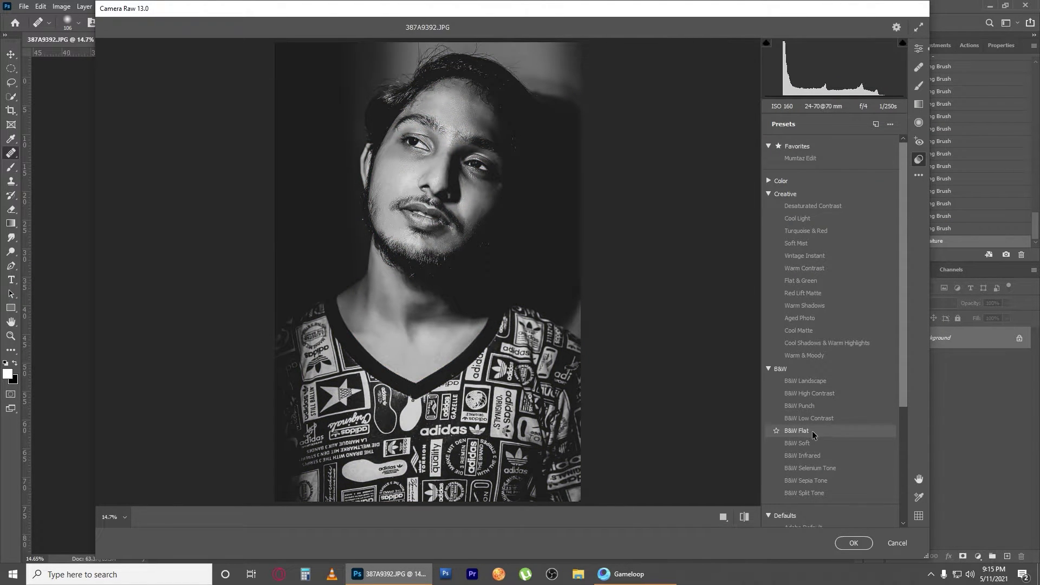
click(811, 431)
click(918, 49)
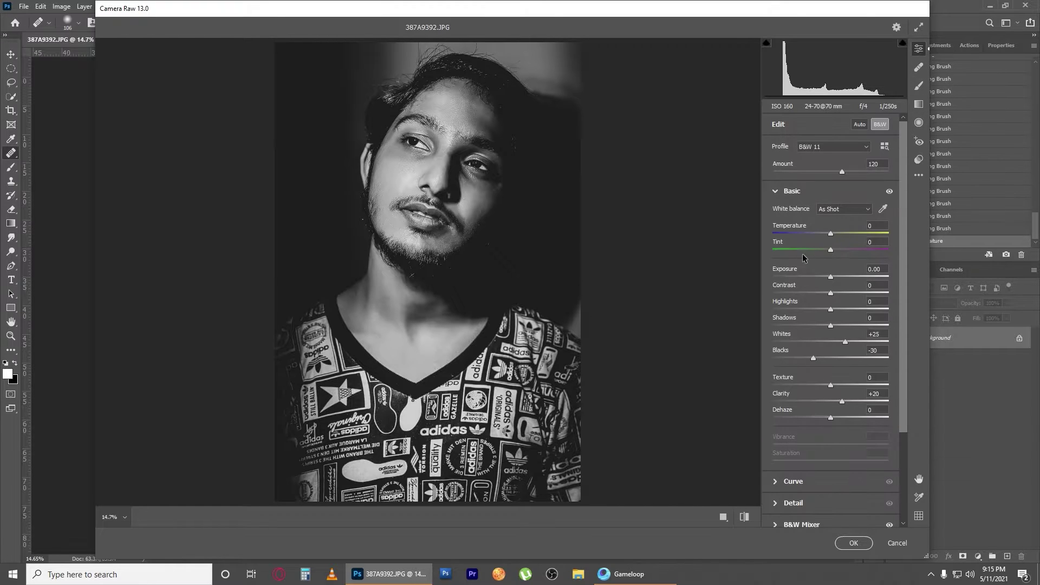
click(807, 293)
mouse_move(829, 325)
mouse_down()
mouse_move(798, 326)
mouse_move(801, 309)
mouse_move(725, 313)
mouse_up()
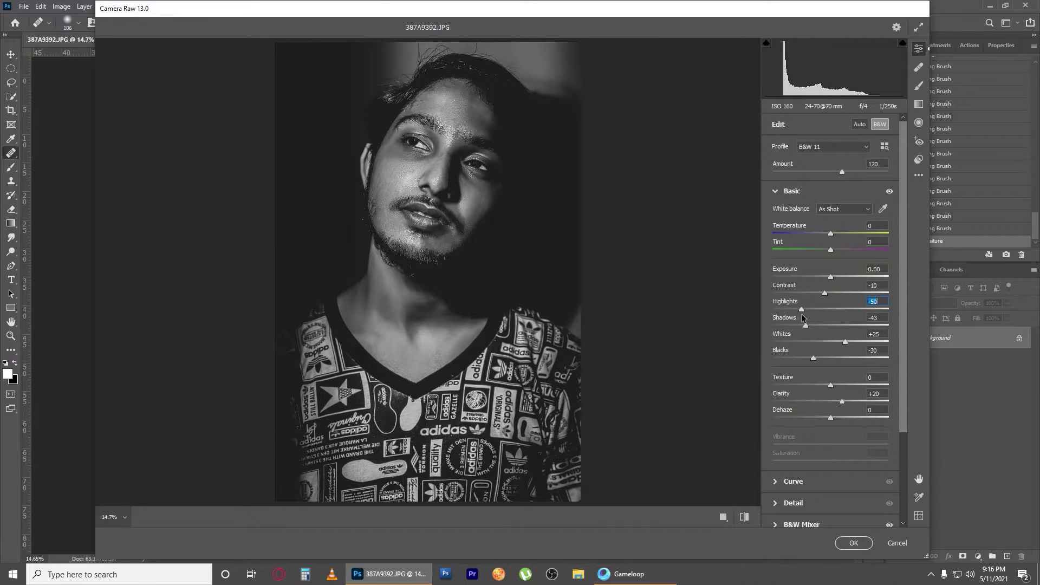
scroll(850, 443, down, 3)
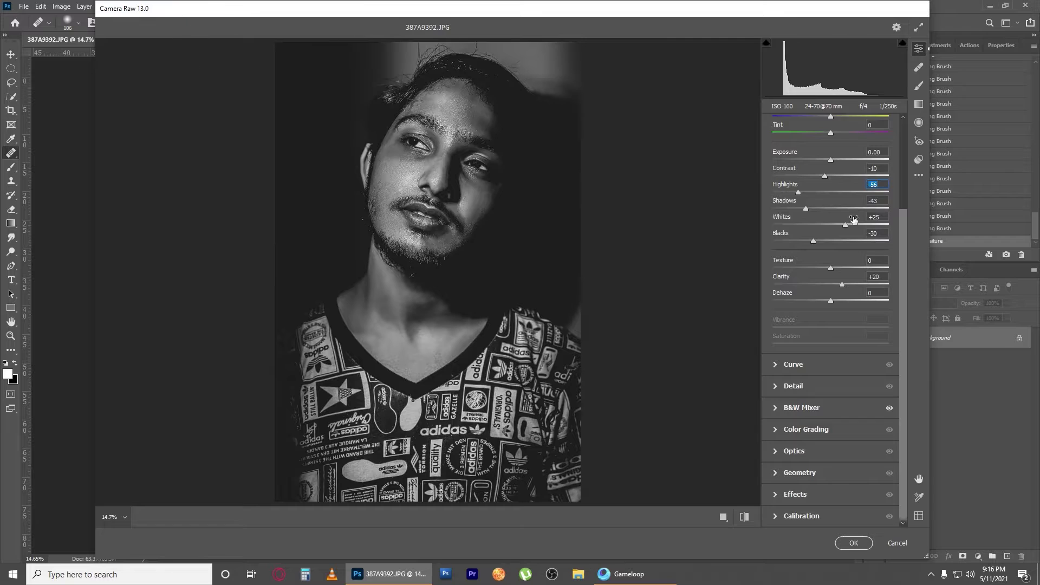
Add -4.00 exposure graduated filters over the top-left background, right side and shirt.
click(918, 105)
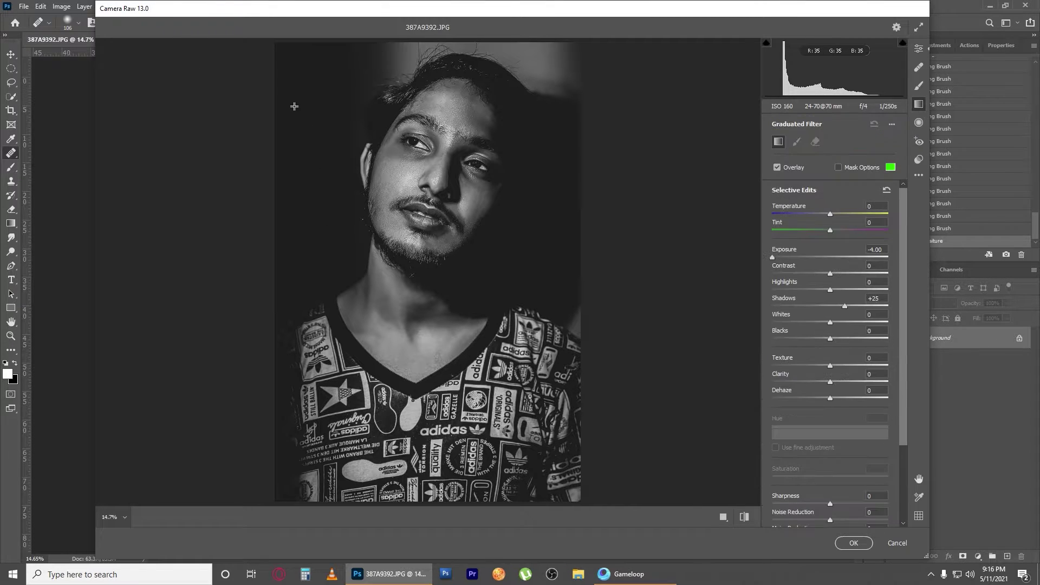
mouse_move(296, 104)
mouse_down()
mouse_move(445, 232)
mouse_move(466, 181)
mouse_up()
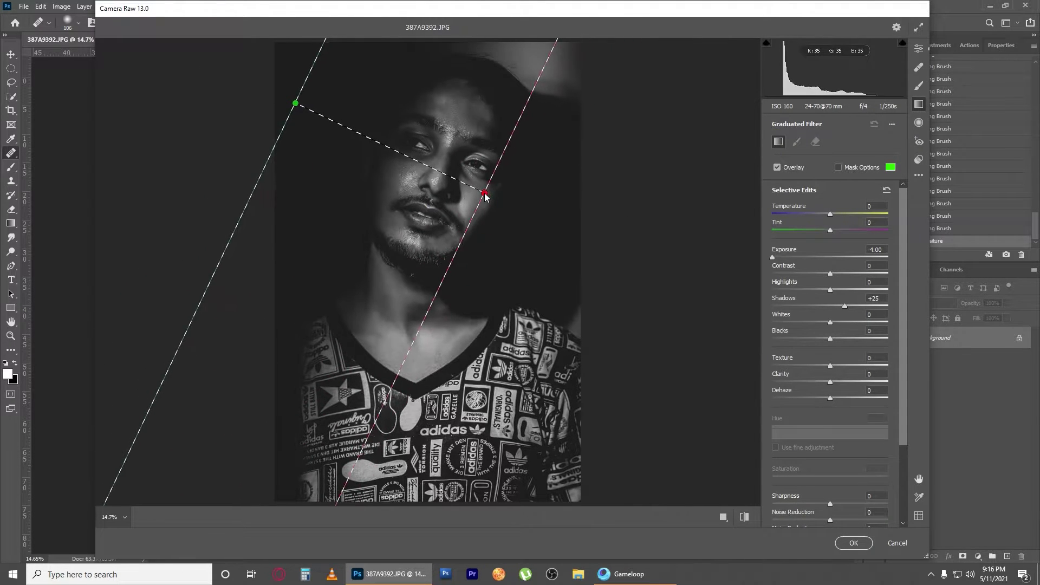
drag(466, 181, 479, 169)
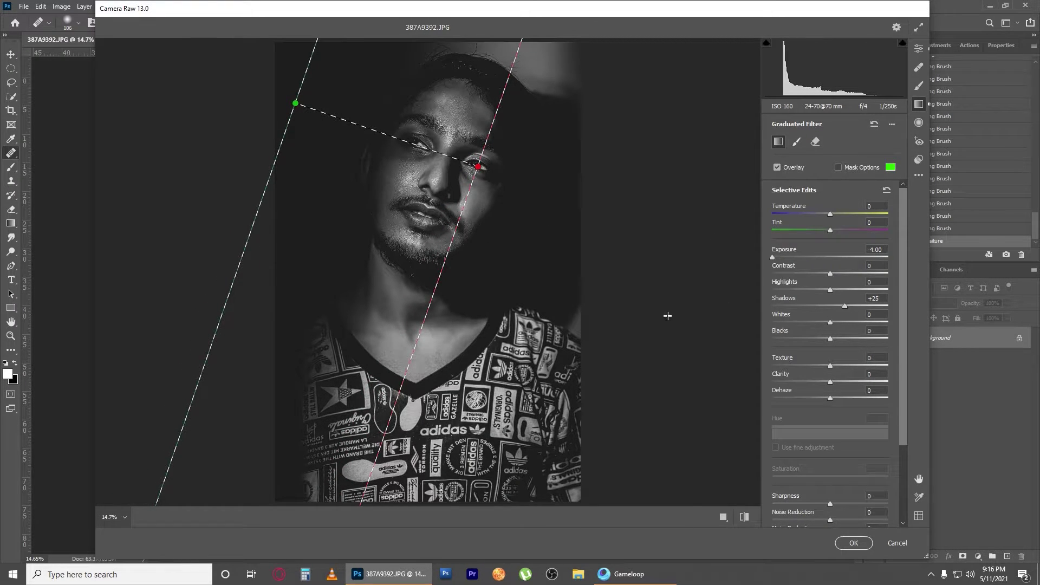
drag(595, 370, 372, 258)
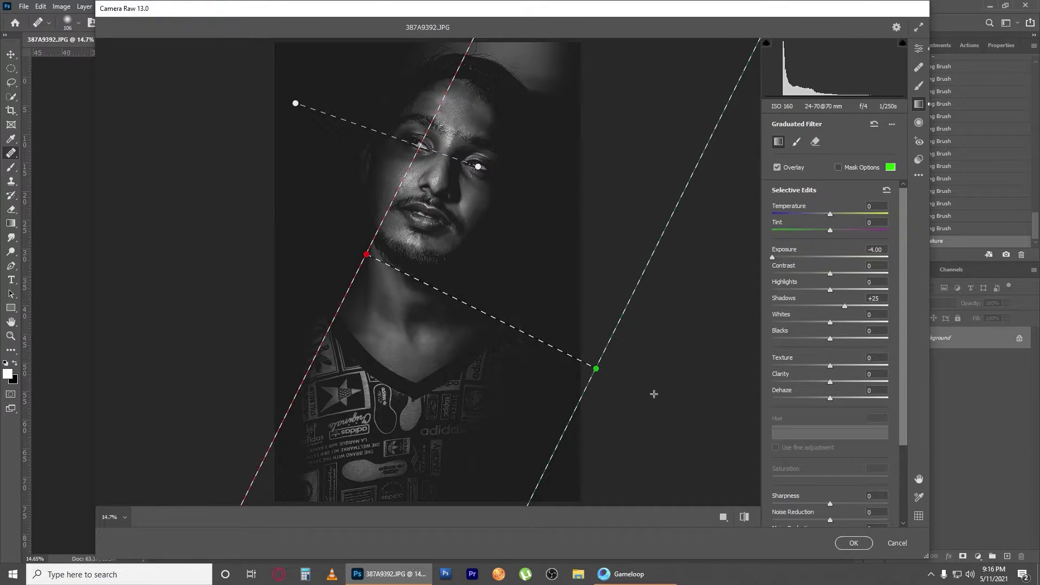
drag(666, 390, 675, 416)
key(ctrl+z)
drag(292, 490, 345, 341)
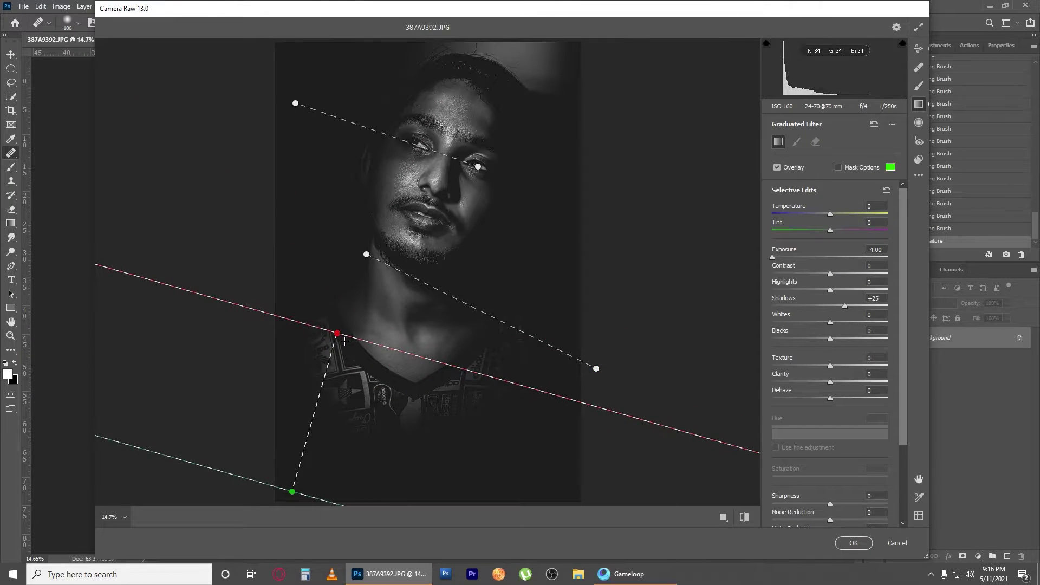
Apply the Camera Raw edits, set Levels to 5 / 1.18 / 255, and show Mixer Brush variants.
click(845, 544)
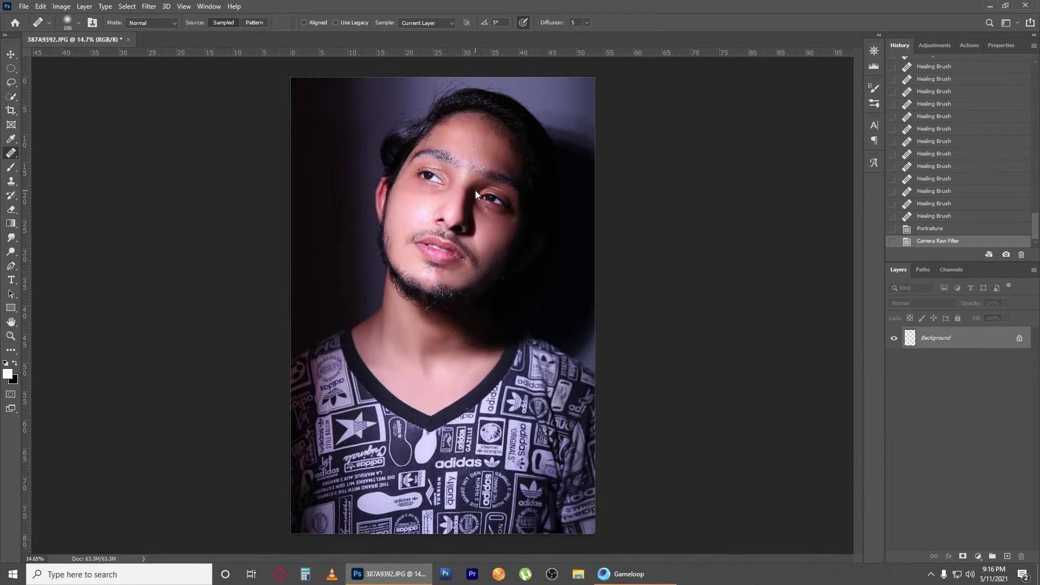
scroll(486, 189, up, 2)
scroll(486, 189, up, 3)
scroll(485, 189, up, 1)
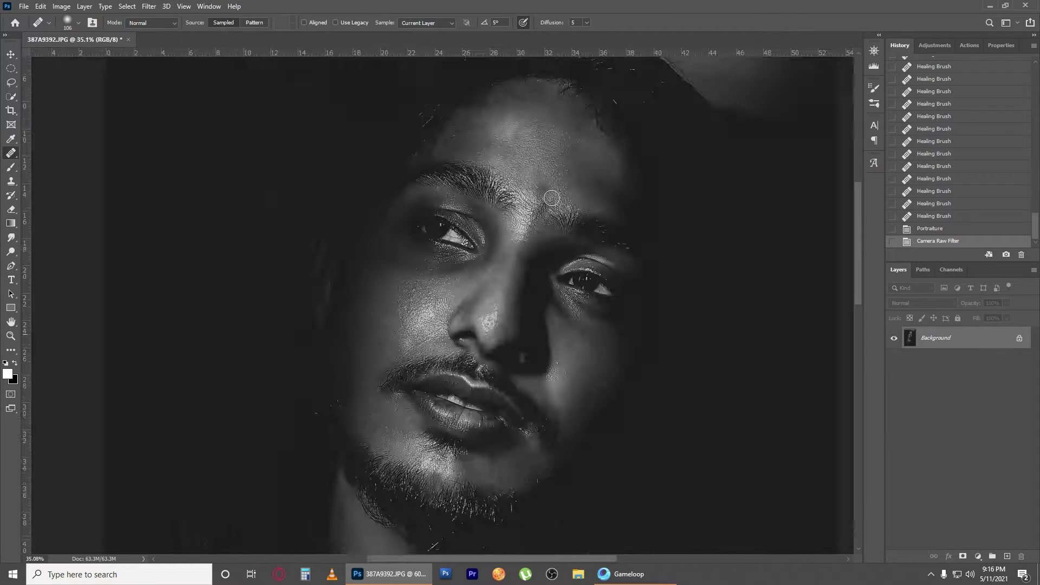
scroll(513, 192, down, 6)
scroll(541, 196, up, 2)
scroll(541, 195, down, 1)
key(ctrl+l)
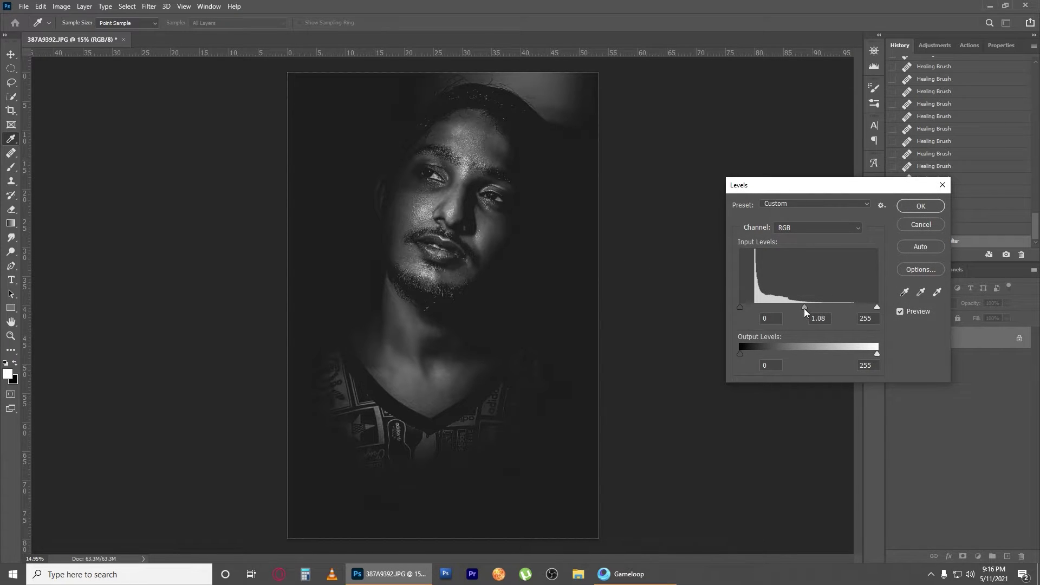
scroll(809, 306, down, 5)
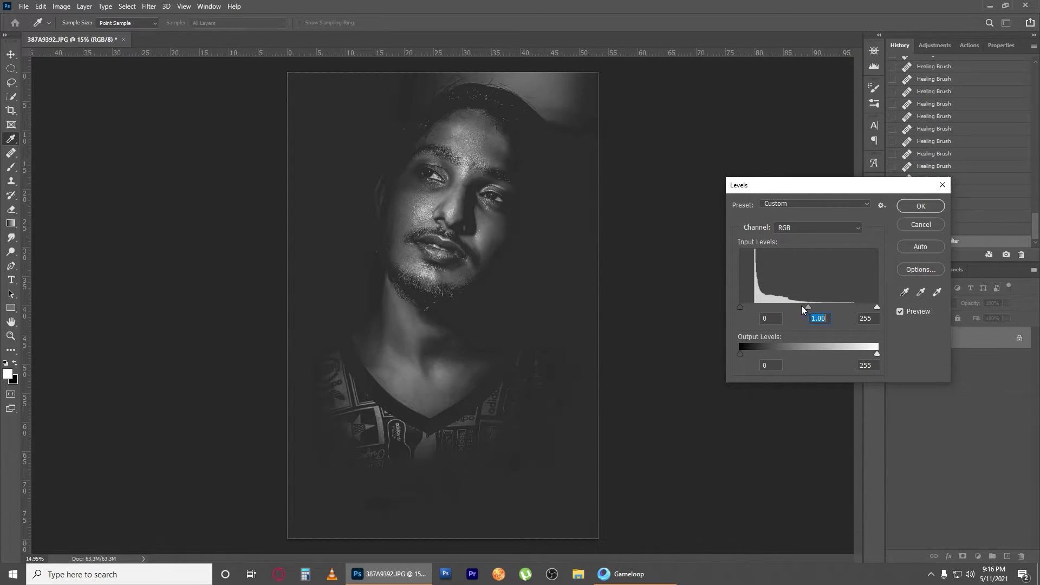
scroll(800, 305, up, 5)
drag(743, 306, 744, 305)
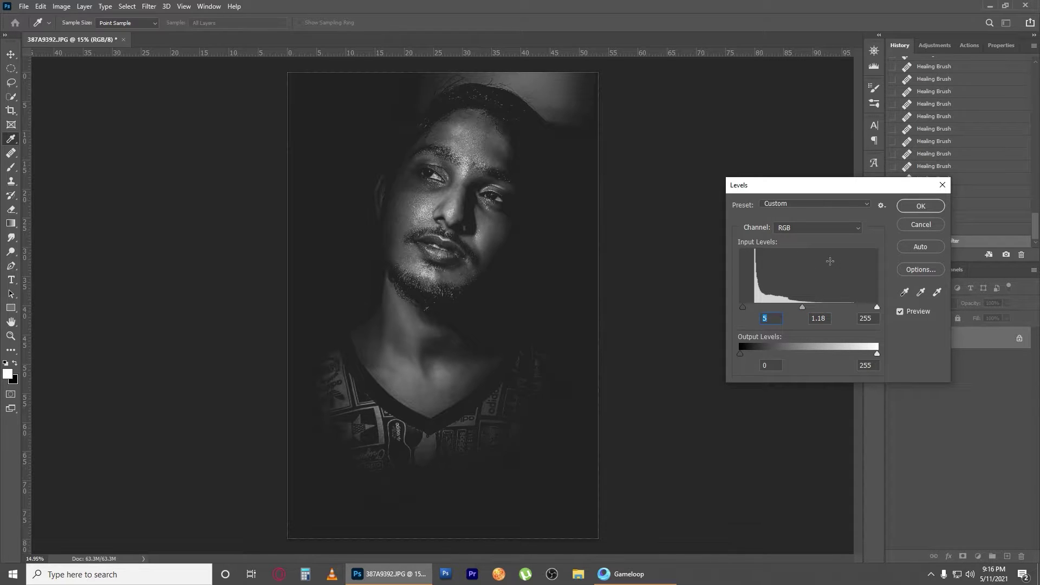
click(919, 206)
scroll(706, 220, up, 3)
scroll(390, 236, up, 3)
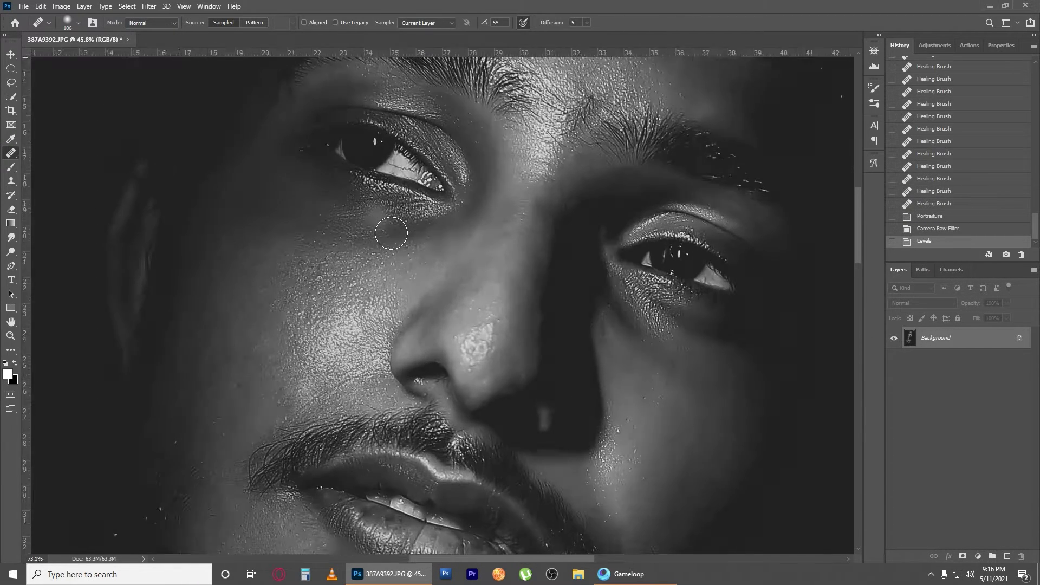
scroll(475, 211, down, 3)
scroll(488, 195, down, 3)
scroll(488, 195, down, 2)
scroll(494, 187, up, 1)
scroll(494, 186, up, 2)
scroll(494, 186, up, 2)
key(b)
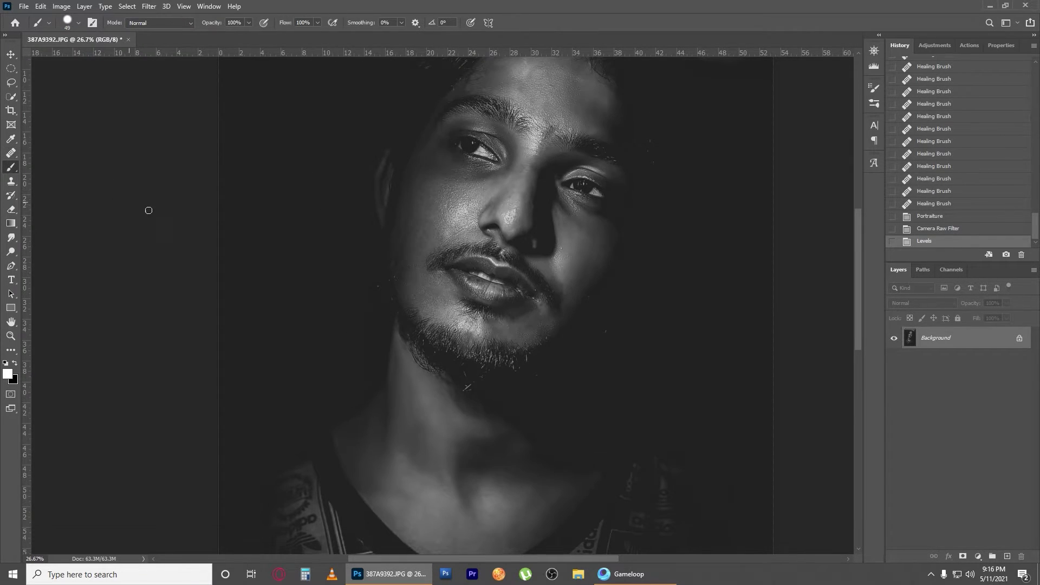
scroll(504, 207, up, 3)
scroll(505, 211, up, 2)
right_click(12, 167)
Blend the cheek skin with a Mixer Brush stroke, then duplicate the photo for transforming.
click(65, 195)
mouse_move(455, 171)
mouse_down()
mouse_move(488, 171)
mouse_move(350, 228)
mouse_move(383, 461)
mouse_up()
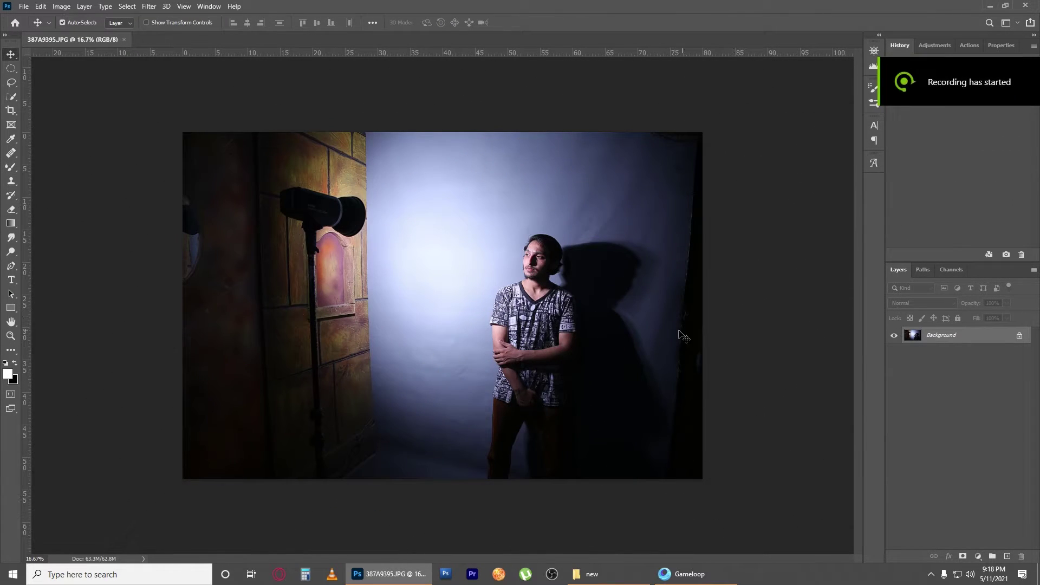
key(ctrl+j)
key(ctrl+t)
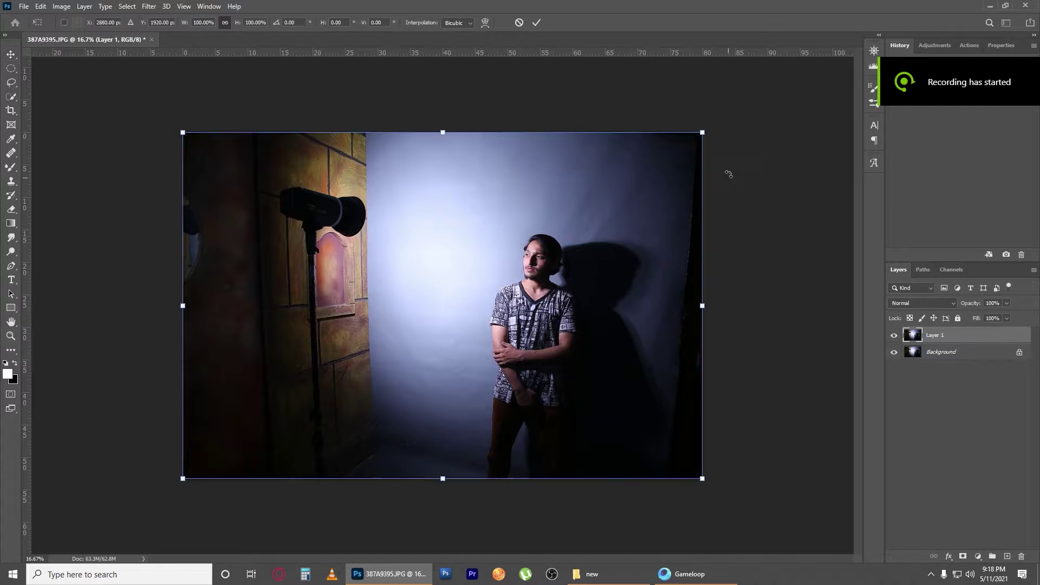
Rotate the copy about -3.2°, scale it to roughly 115%, and merge visible layers.
mouse_move(702, 135)
mouse_down()
mouse_move(723, 98)
mouse_move(768, 114)
mouse_up()
drag(602, 260, 594, 246)
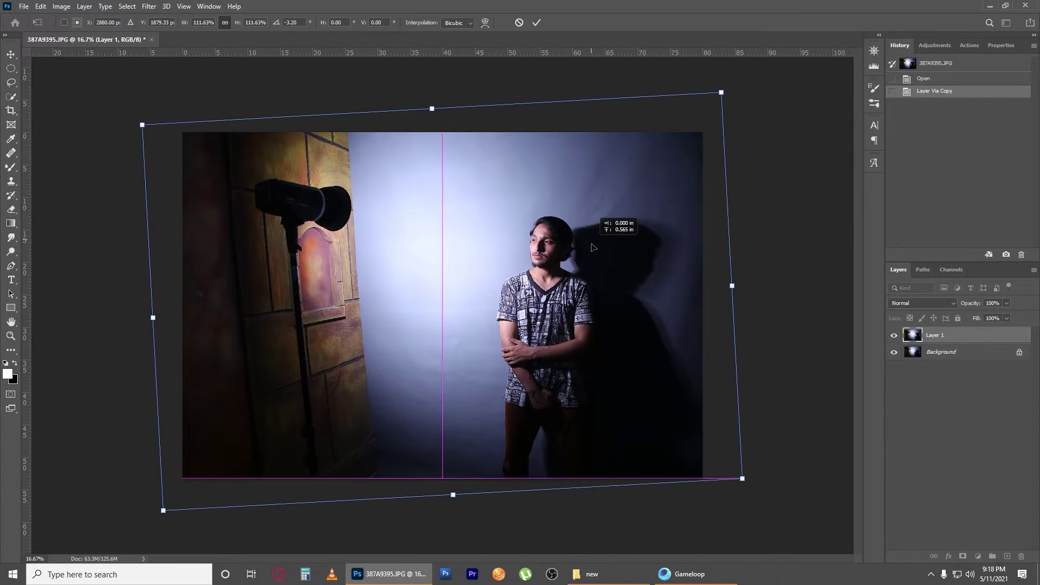
drag(721, 93, 735, 81)
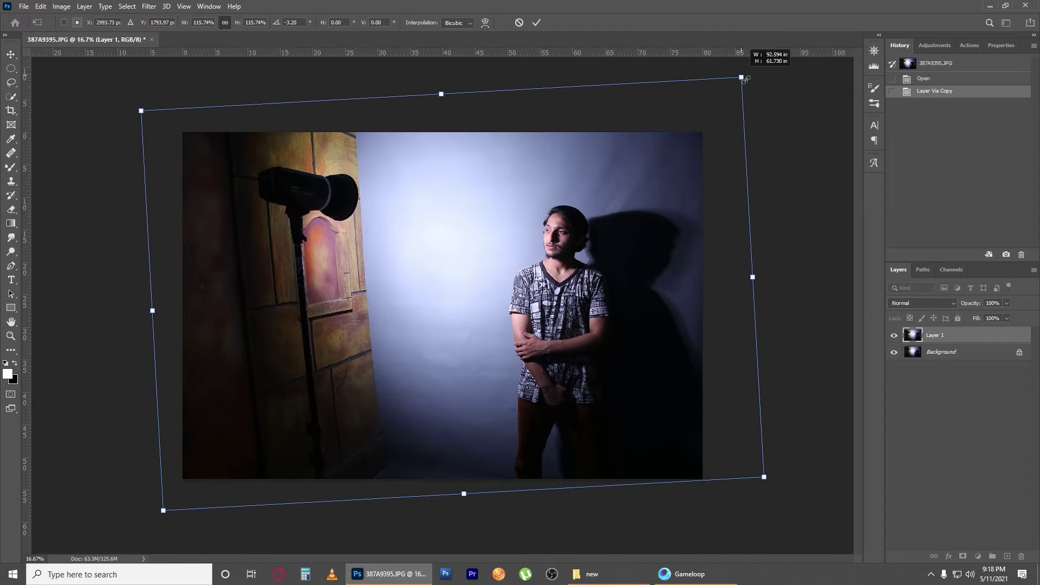
key(Return)
click(149, 7)
key(ctrl+shift+e)
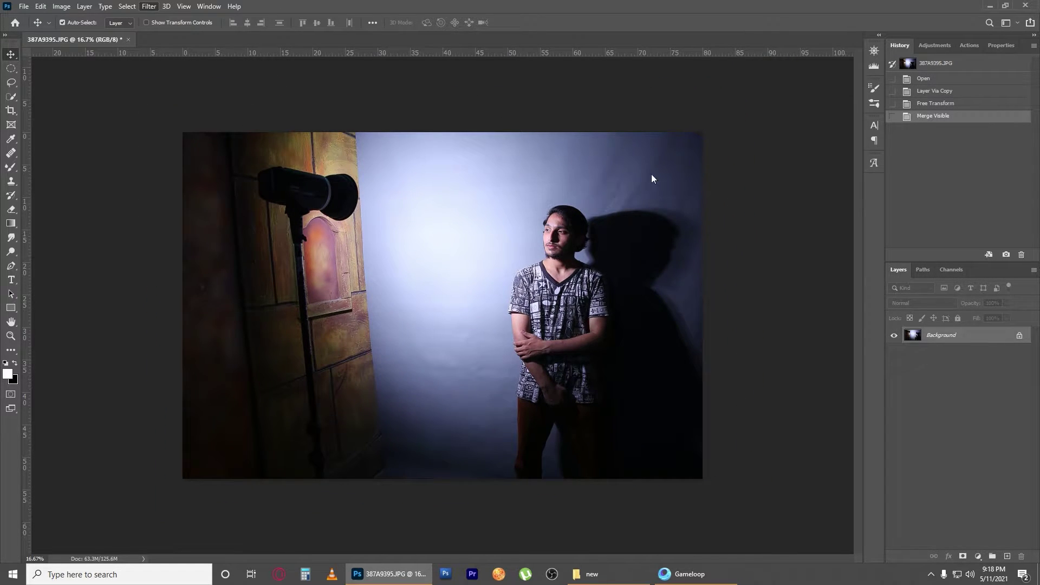
Launch Camera Raw and apply the B&W Flat preset after trying B&W Low Contrast.
key(ctrl+shift+a)
click(919, 159)
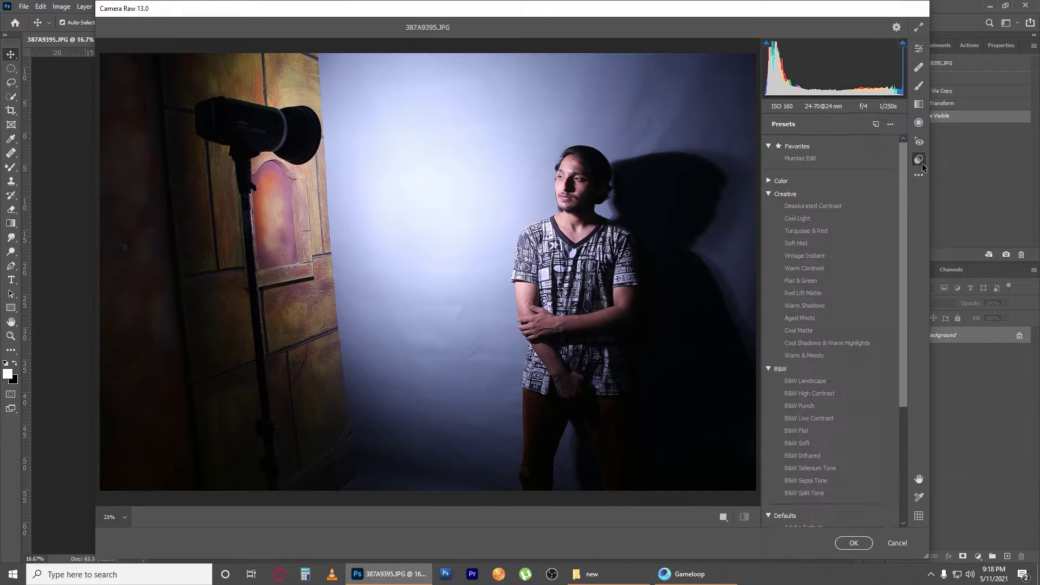
scroll(878, 266, down, 2)
scroll(878, 266, down, 1)
click(813, 366)
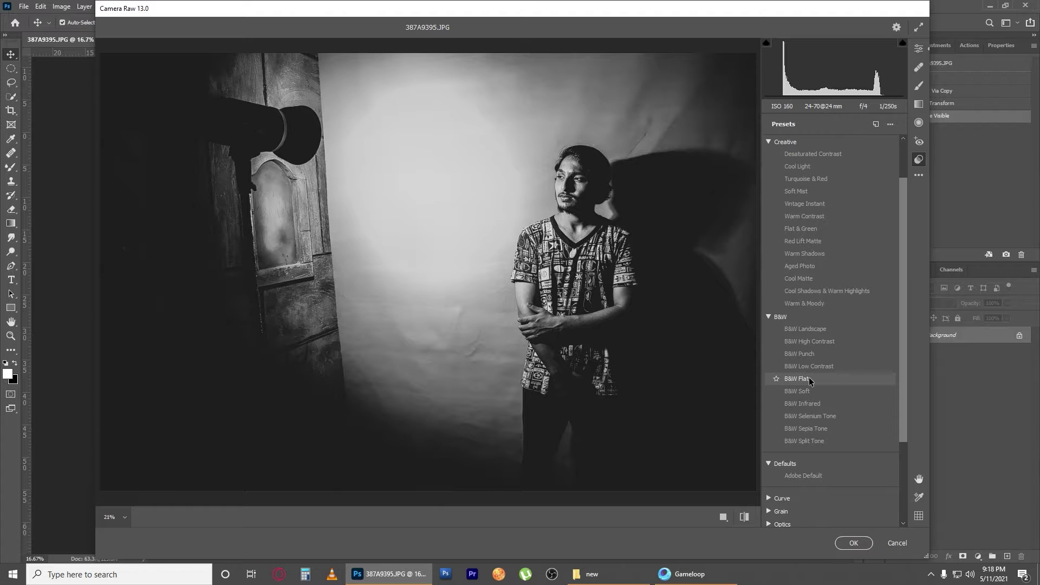
click(809, 382)
Set Highlights -57, Shadows +7 and Blacks +11 in the Basic panel.
click(918, 47)
drag(800, 308, 796, 310)
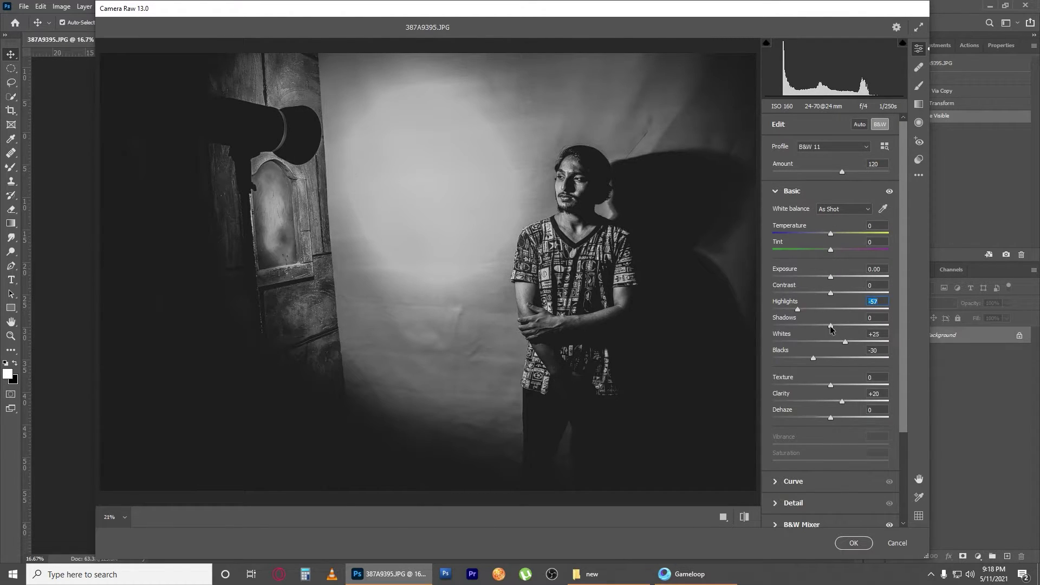
mouse_move(830, 325)
mouse_down()
mouse_move(819, 326)
mouse_move(840, 327)
mouse_up()
drag(807, 358, 845, 366)
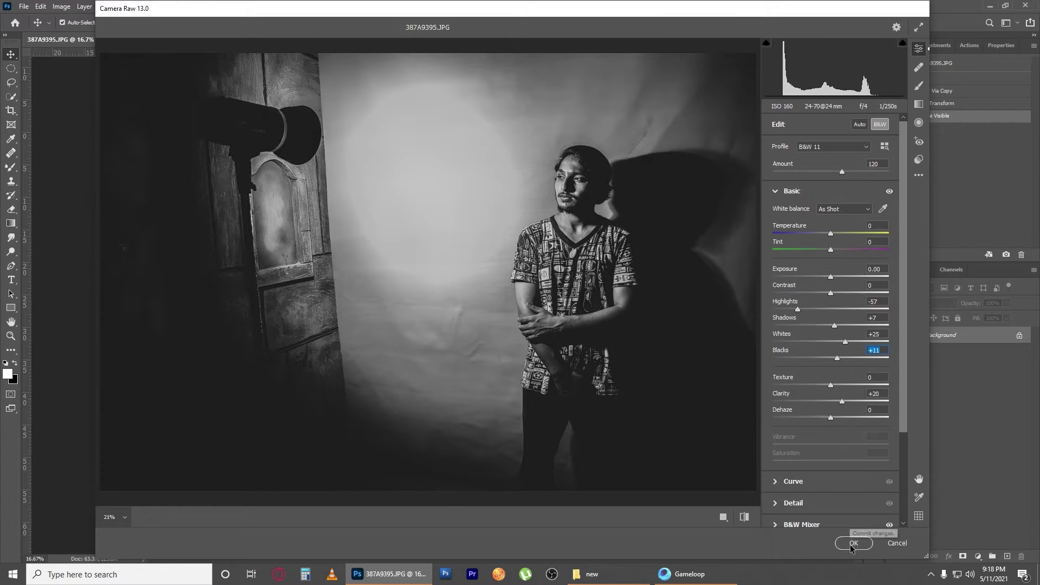
Apply and then undo the black-and-white Camera Raw edit, and test-heal two forehead spots.
click(852, 546)
key(ctrl+z)
scroll(618, 189, up, 4)
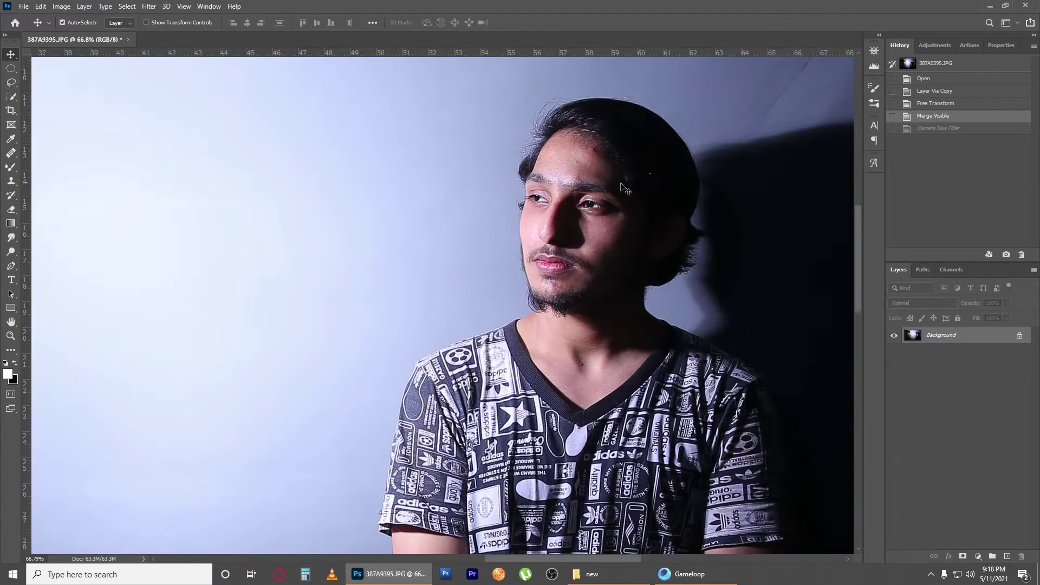
scroll(618, 189, up, 5)
key(j)
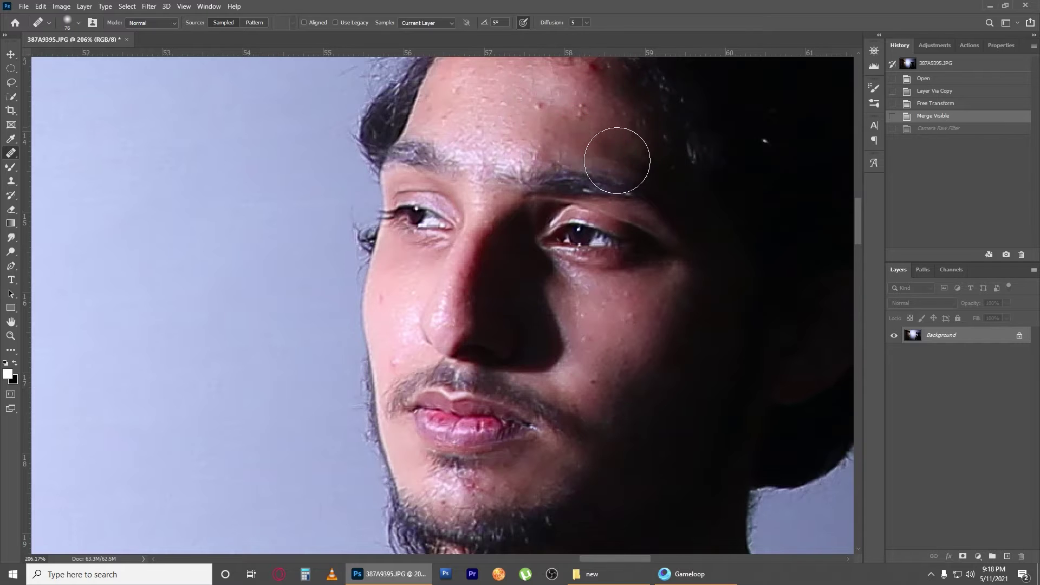
click(627, 163)
click(508, 213)
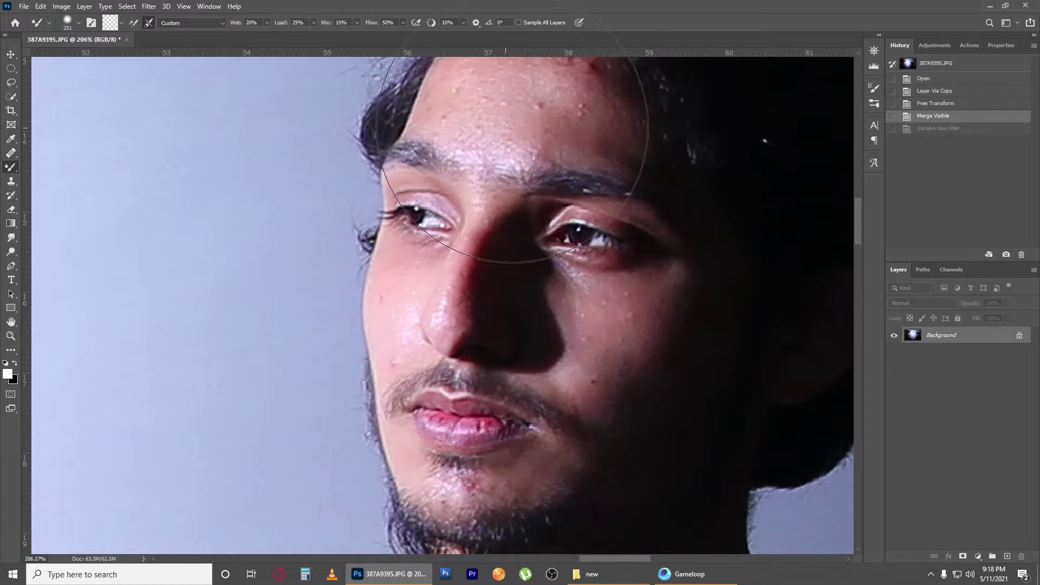
Paint small smoothing strokes near the eyebrow, then undo them.
drag(504, 122, 456, 122)
drag(528, 122, 533, 187)
drag(531, 187, 536, 207)
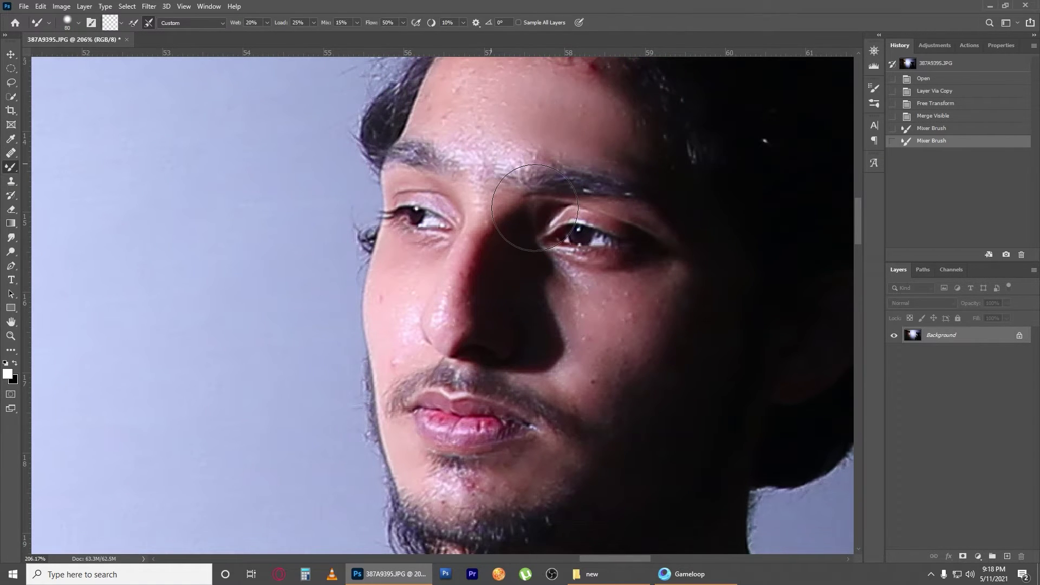
key(ctrl+z)
key(ctrl+z)
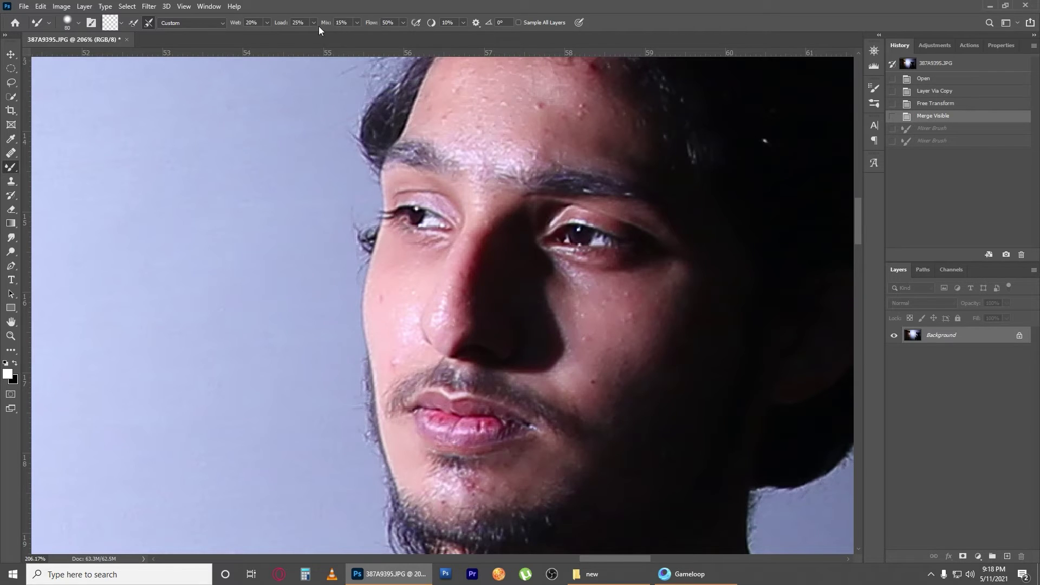